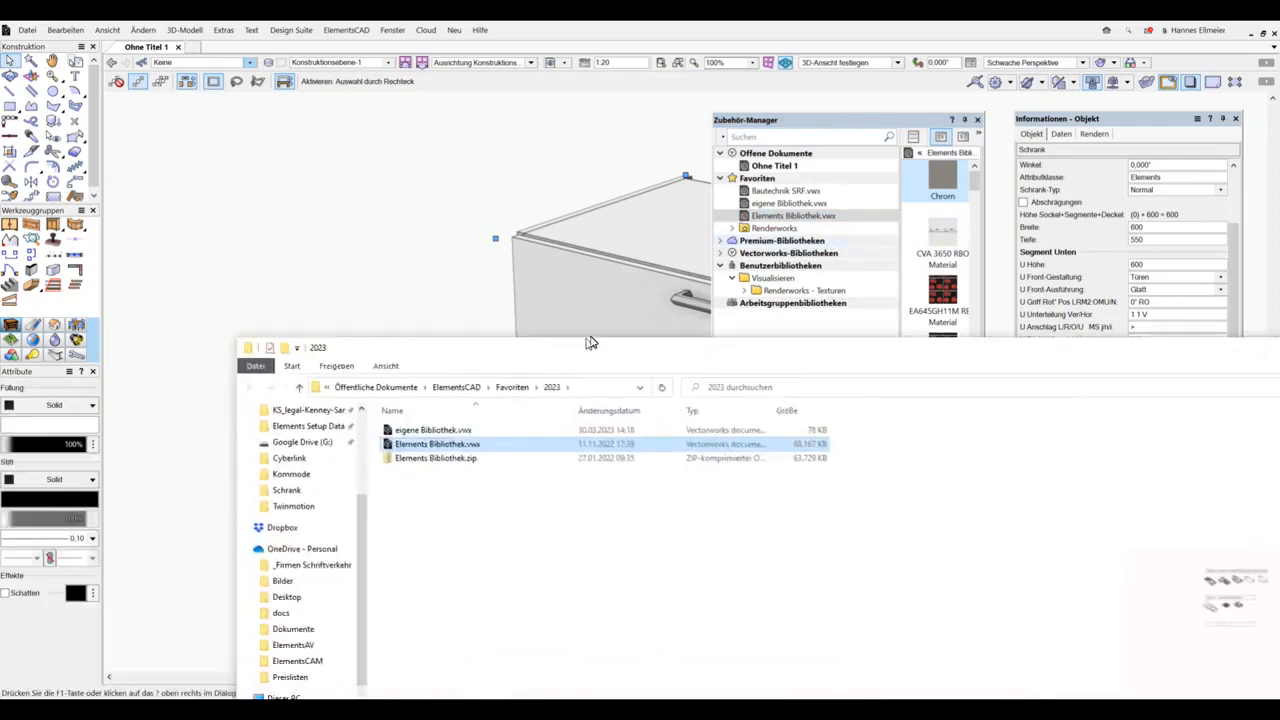
# Step: Close the file browser window showing the 2023 favourites folder
pyautogui.moveTo(583, 343); pyautogui.dragTo(591, 157)
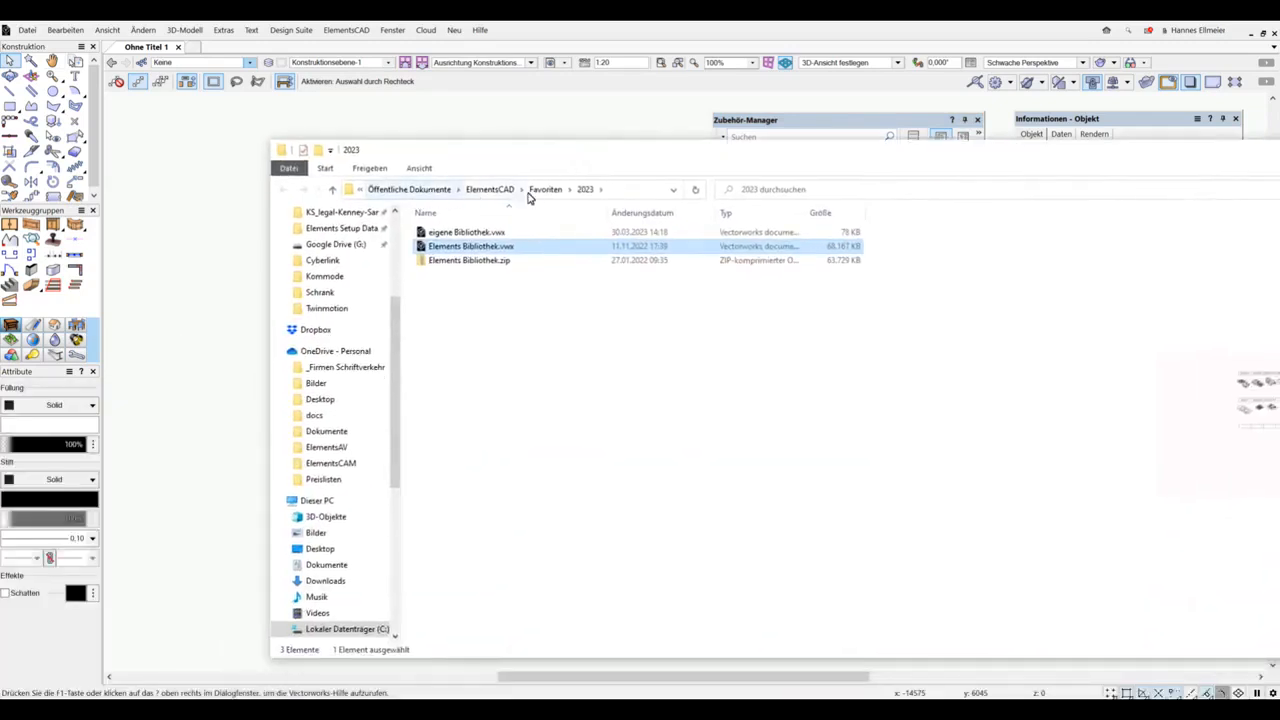
pyautogui.moveTo(1033, 167); pyautogui.dragTo(794, 180)
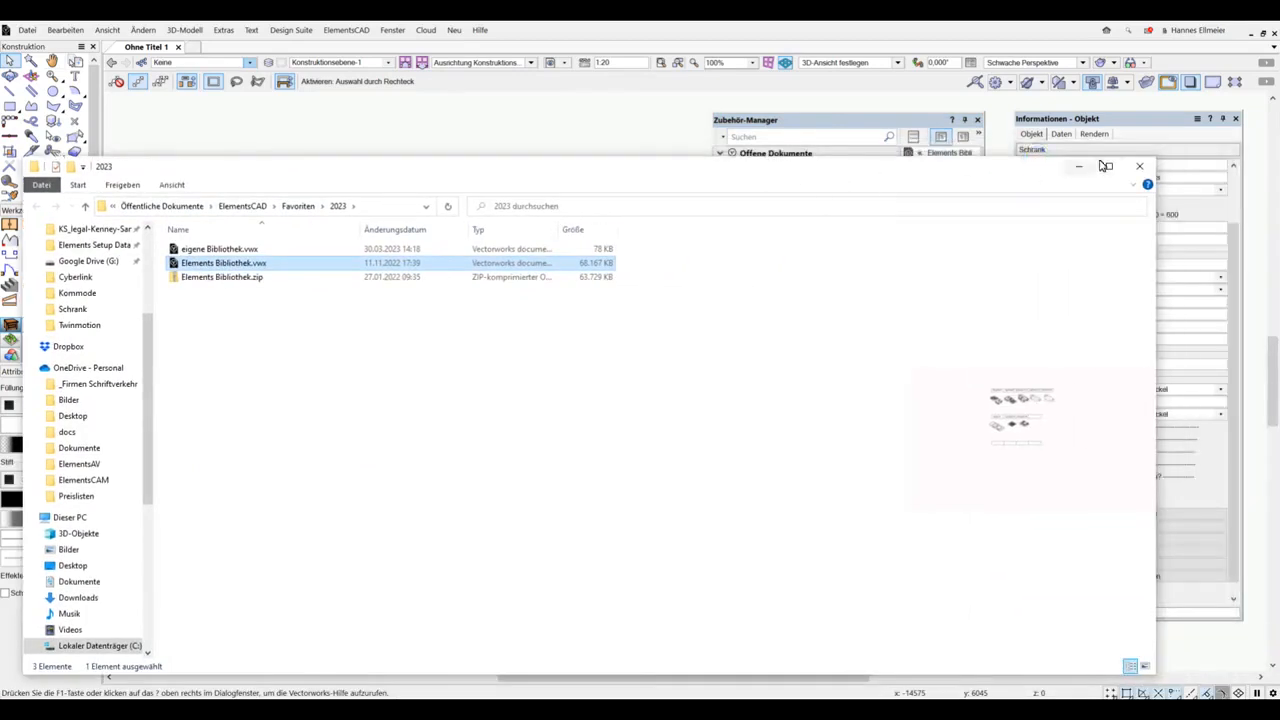
pyautogui.click(1143, 163)
# Step: Show all resource types of Elements Bibliothek.vwx in the wide resource manager and open its Fronten folder beside the object properties
pyautogui.click(762, 218)
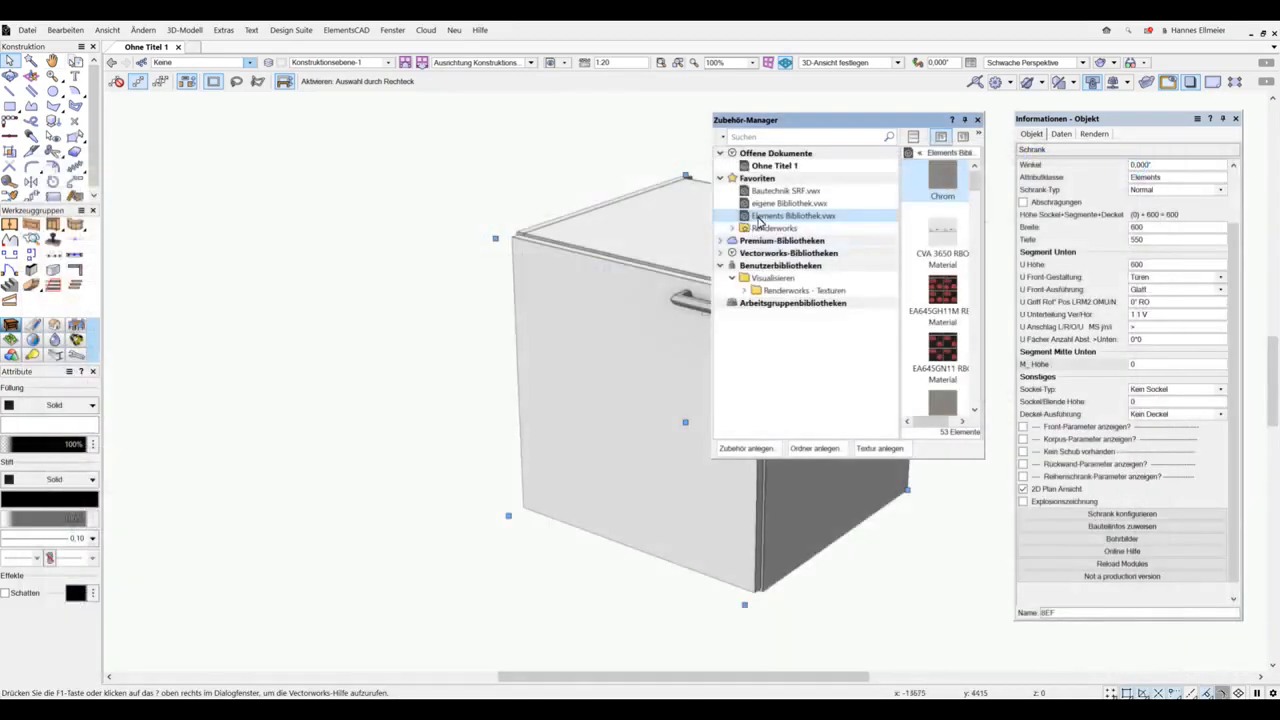
pyautogui.click(978, 134)
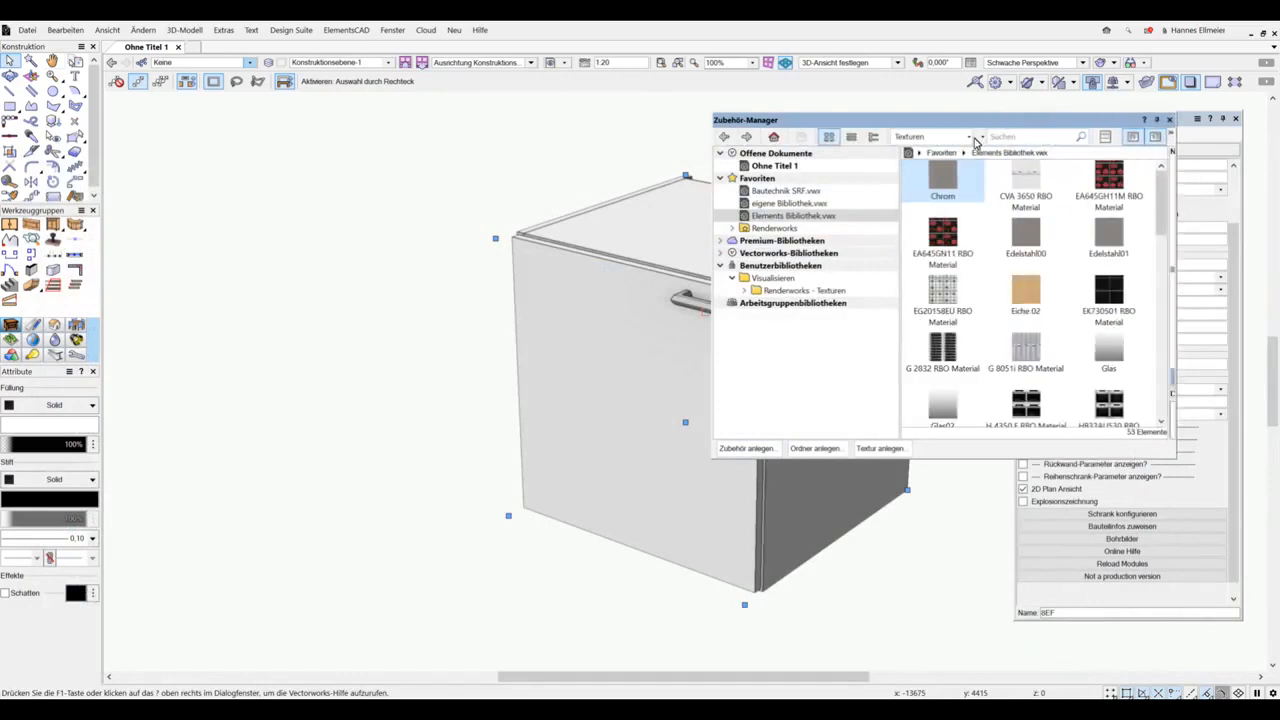
pyautogui.click(970, 136)
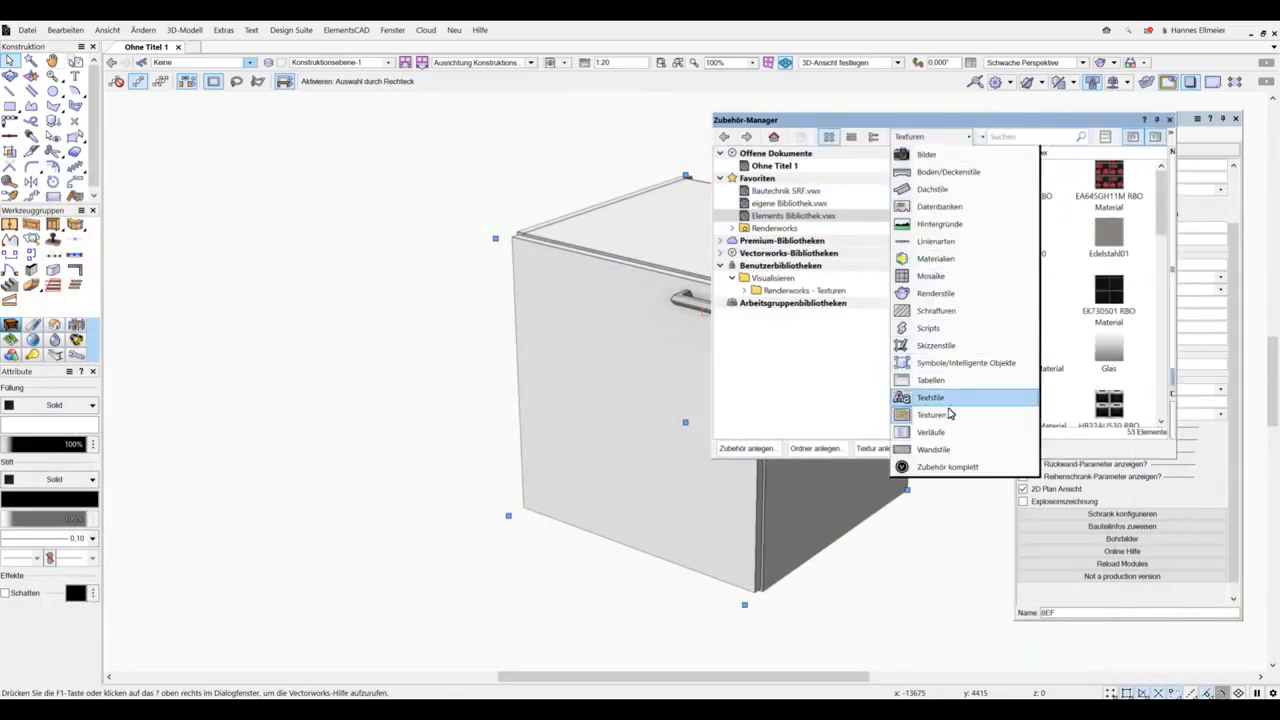
pyautogui.click(945, 468)
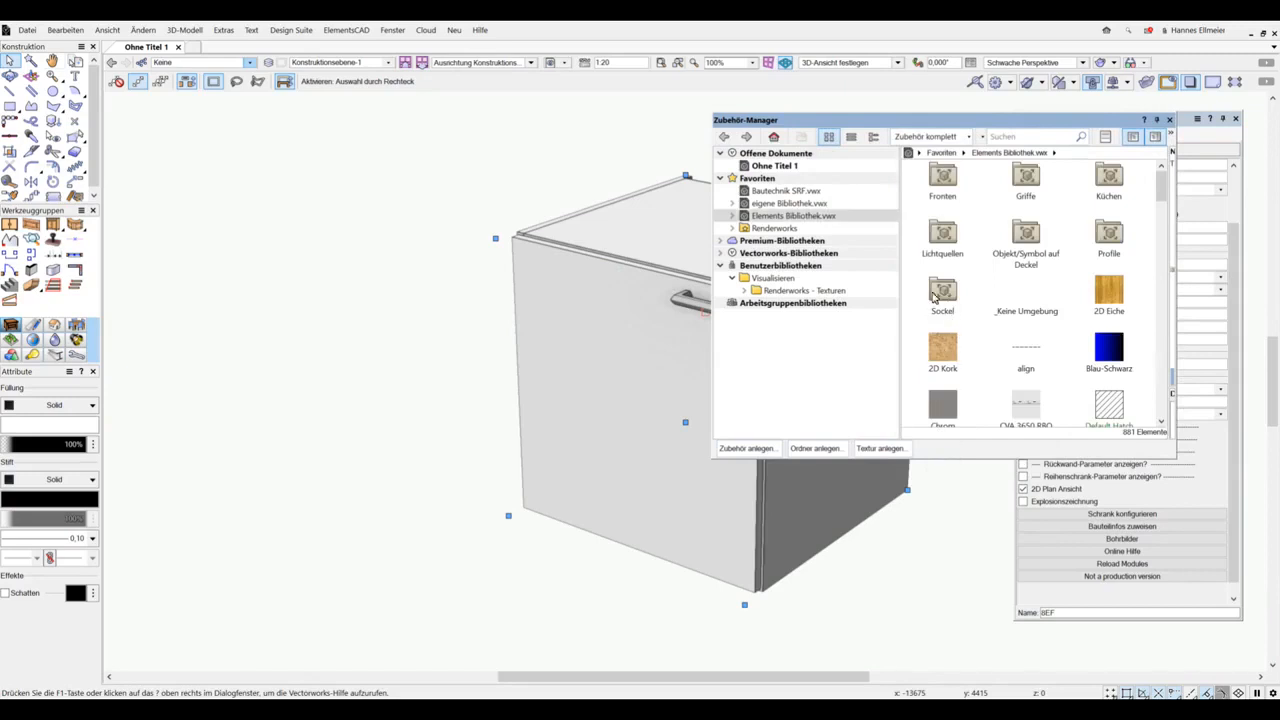
pyautogui.click(732, 216)
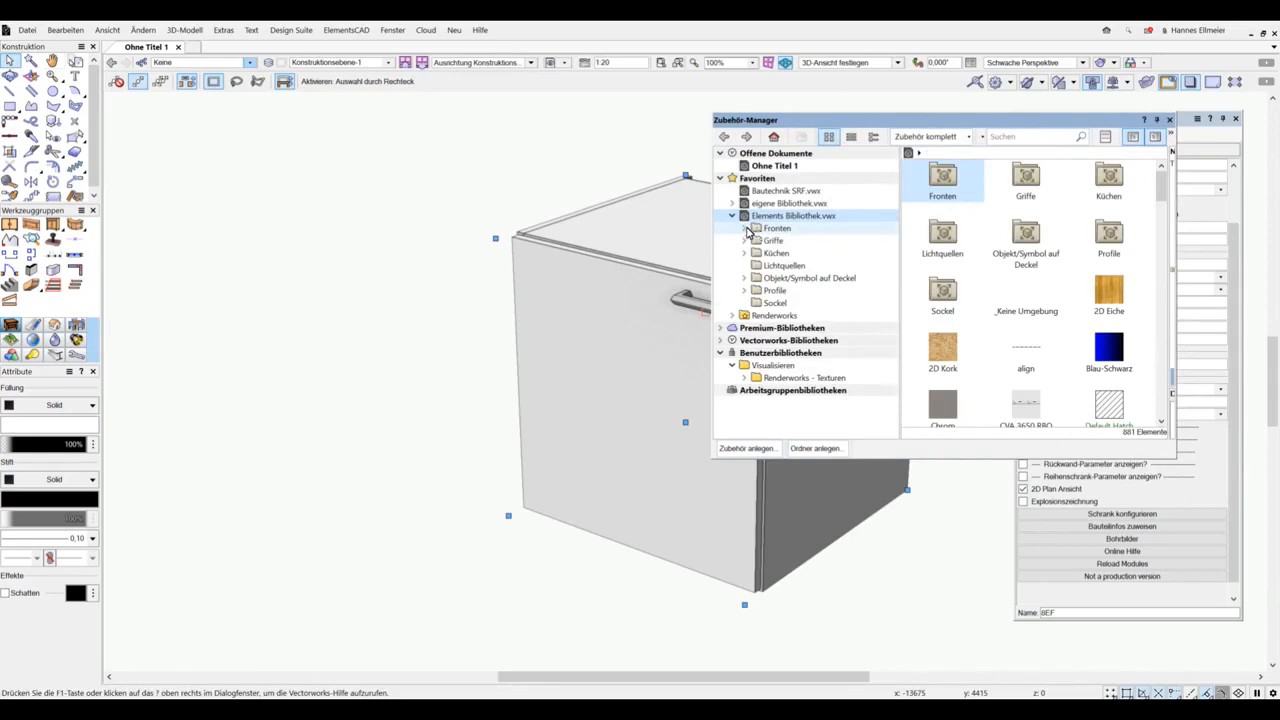
pyautogui.click(760, 230)
pyautogui.moveTo(909, 120); pyautogui.dragTo(739, 123)
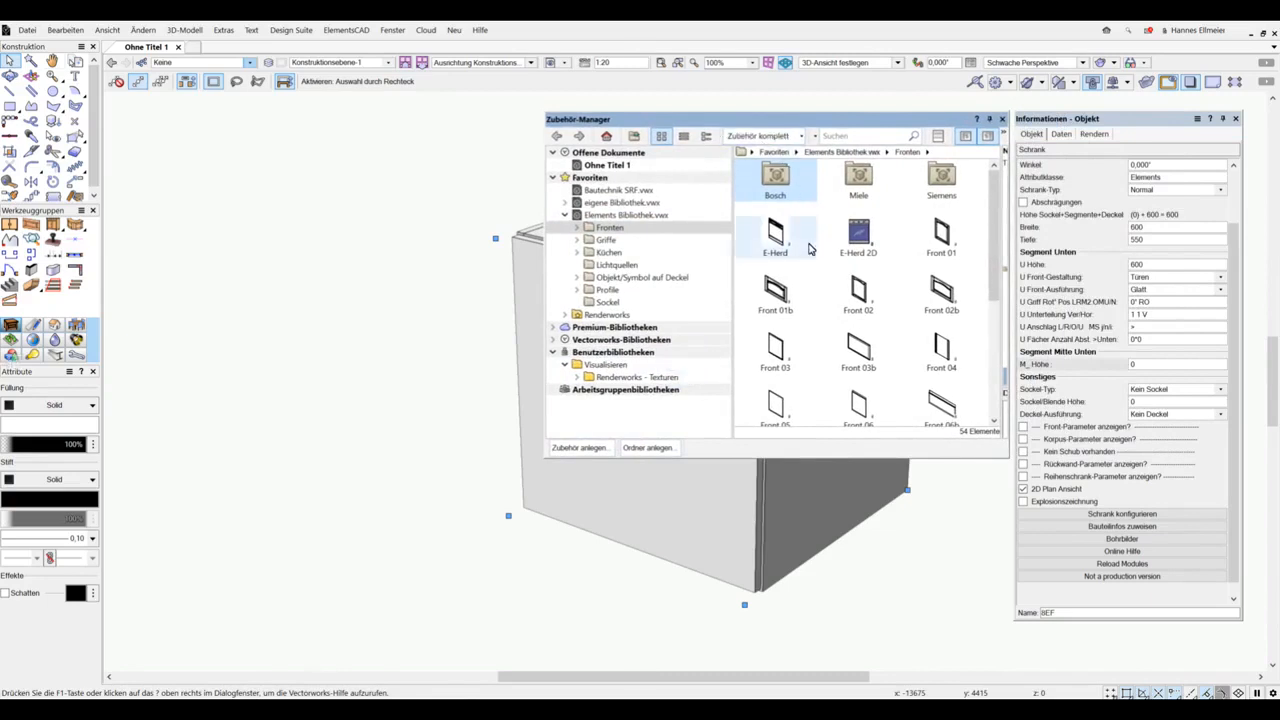
# Step: Set the cabinet's lower front design to a symbol from the Fronten folder and assign the Miele oven front H 4130 B
pyautogui.moveTo(810, 248); pyautogui.dragTo(1163, 295)
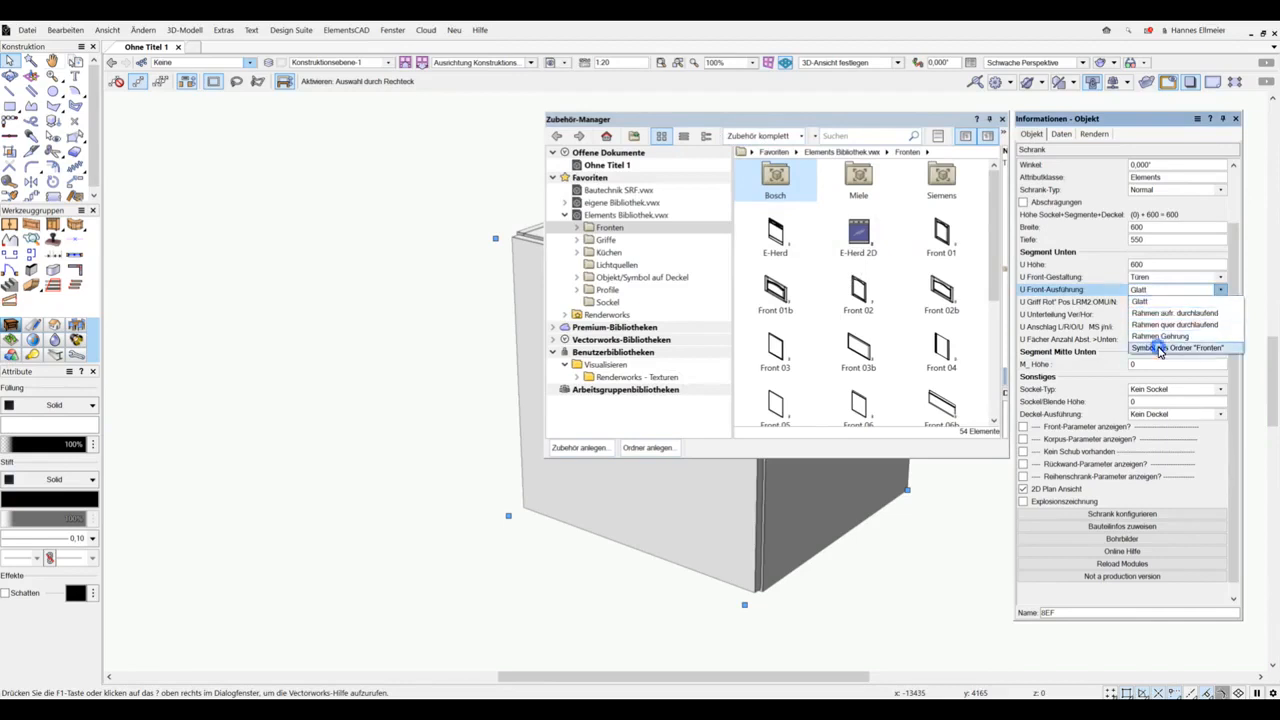
pyautogui.click(1160, 349)
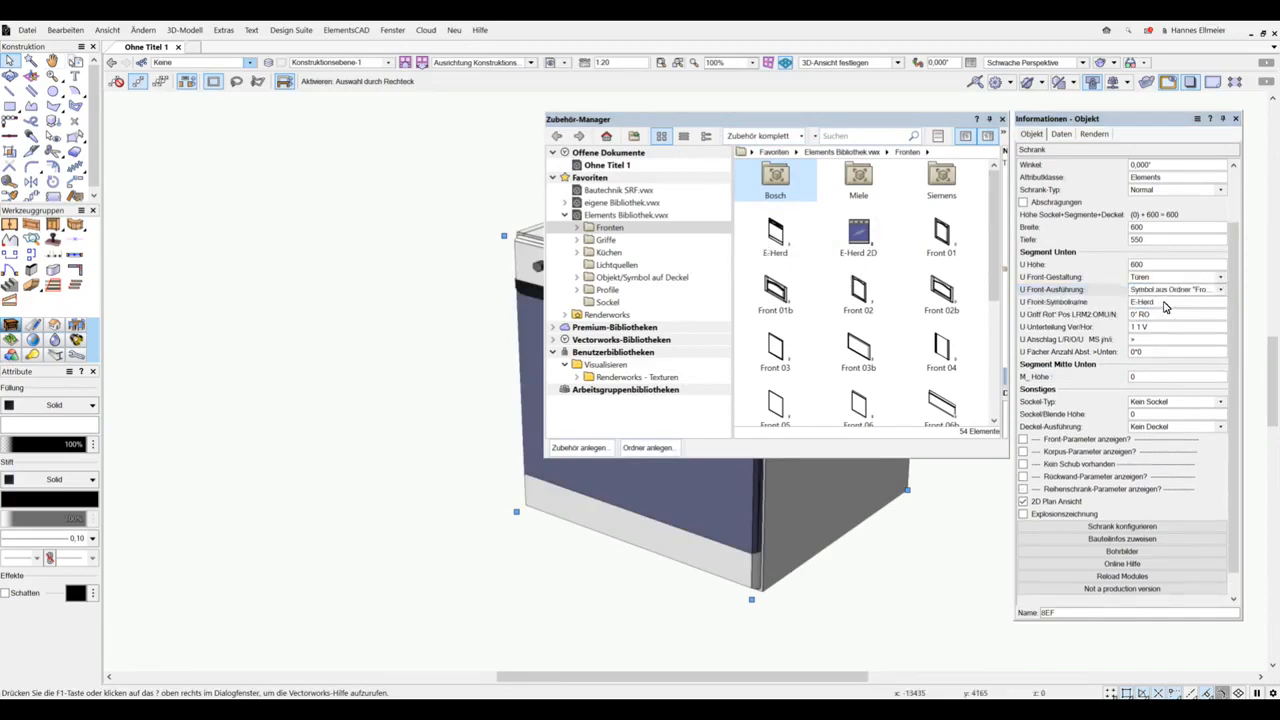
pyautogui.click(576, 229)
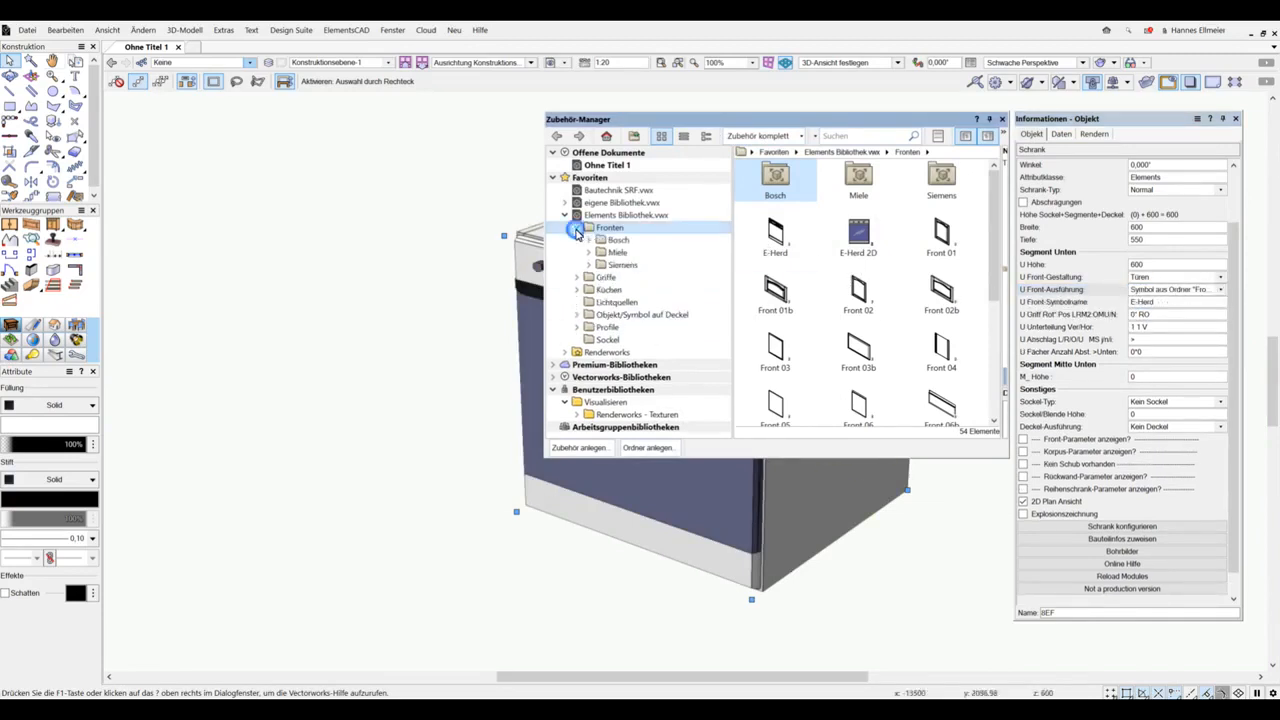
pyautogui.click(589, 252)
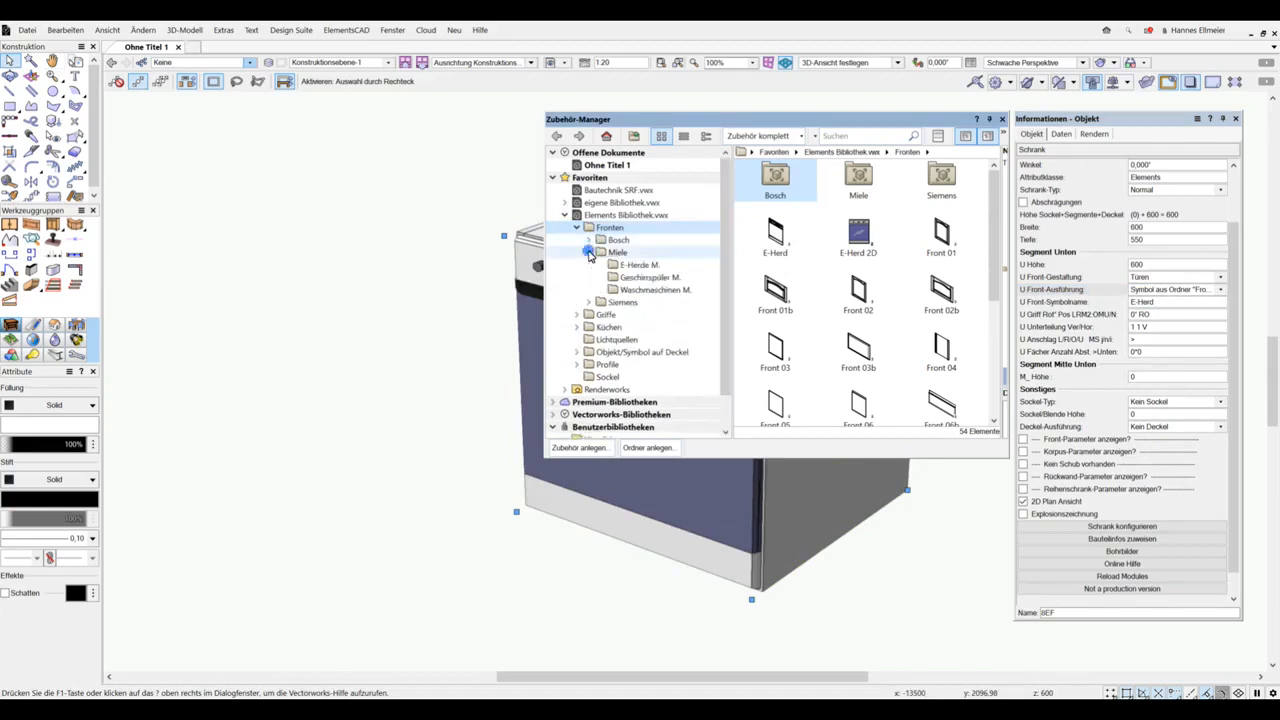
pyautogui.click(641, 265)
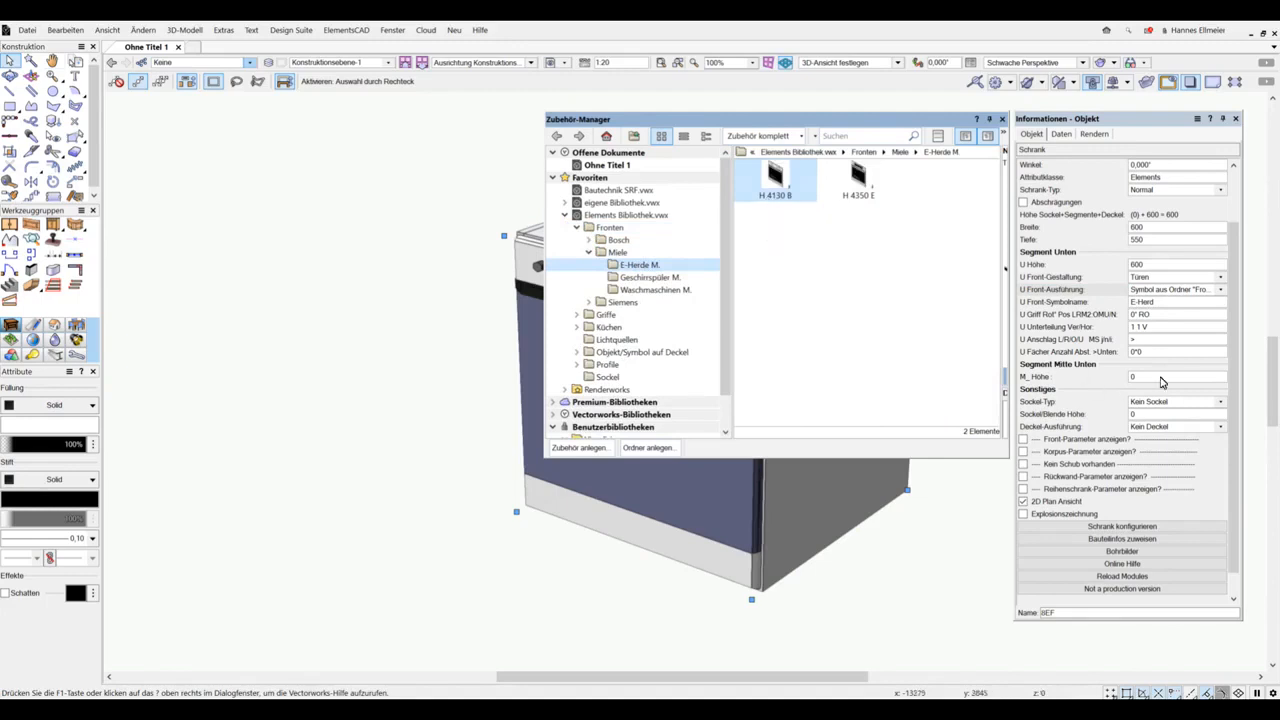
pyautogui.moveTo(1163, 303); pyautogui.dragTo(1071, 311)
pyautogui.write('H 4130 B')
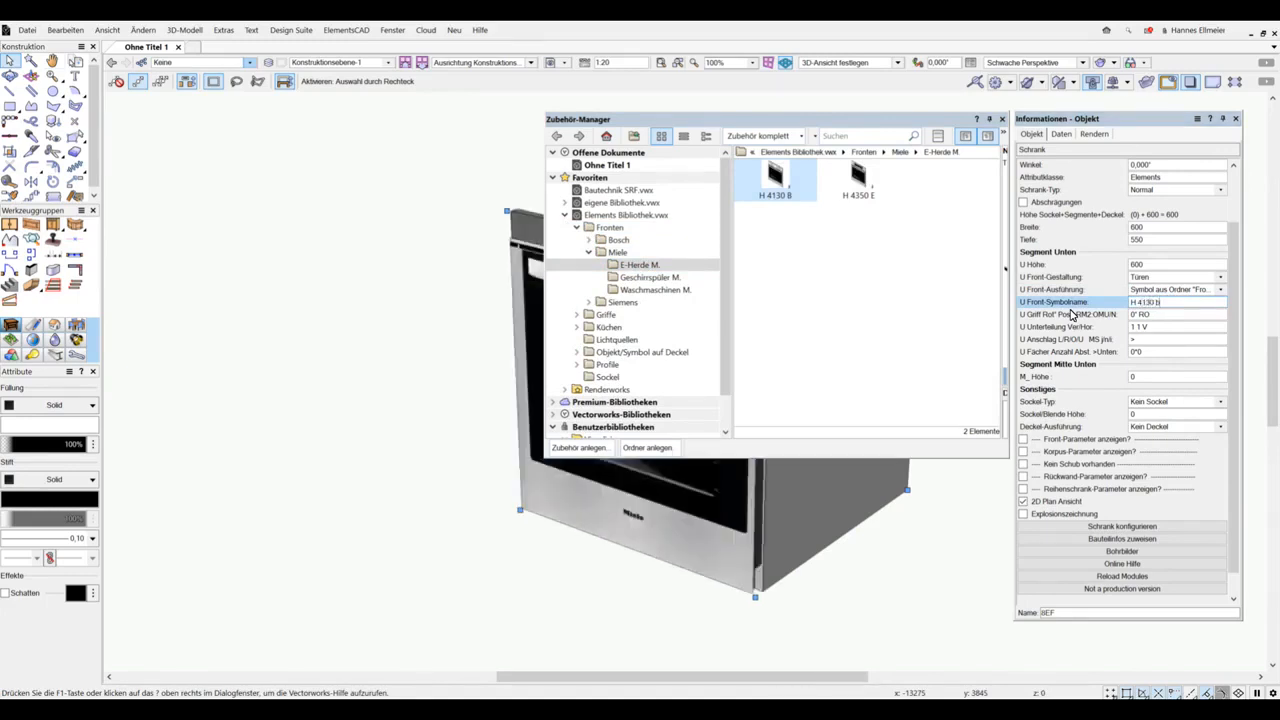
pyautogui.click(353, 486)
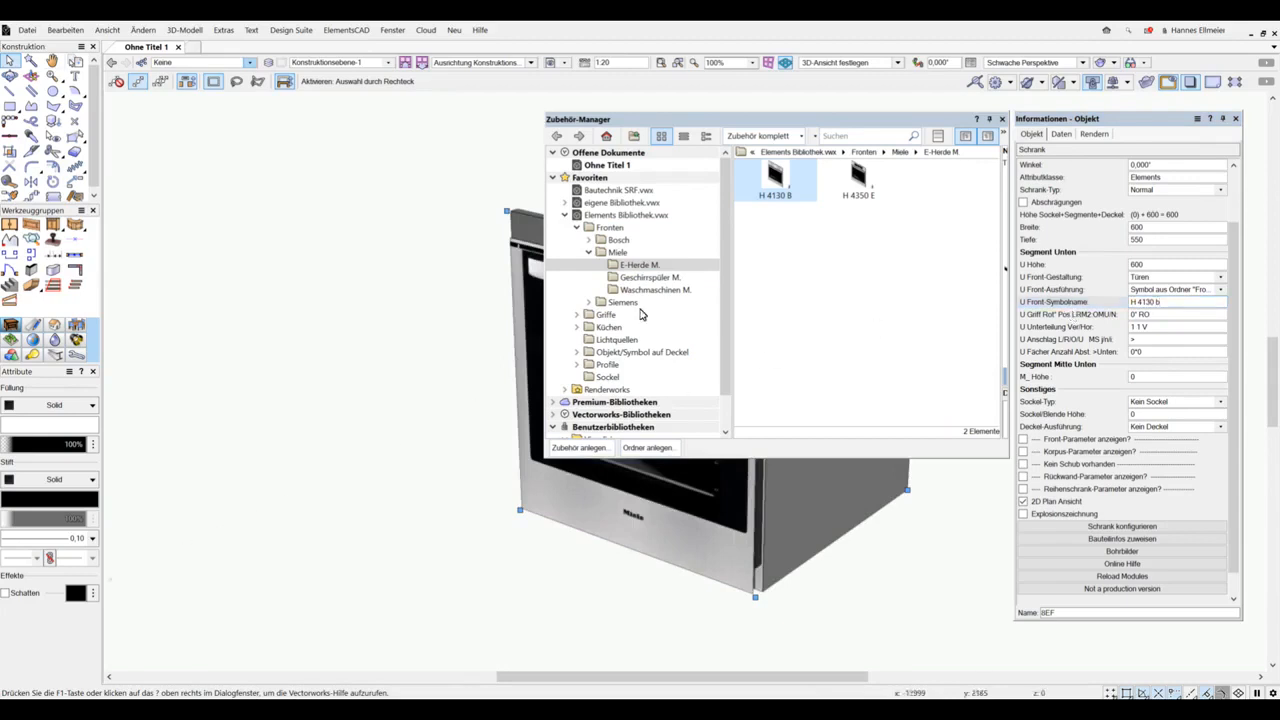
# Step: Collapse the resource manager and set the cabinet's lower segment height to 740
pyautogui.click(990, 120)
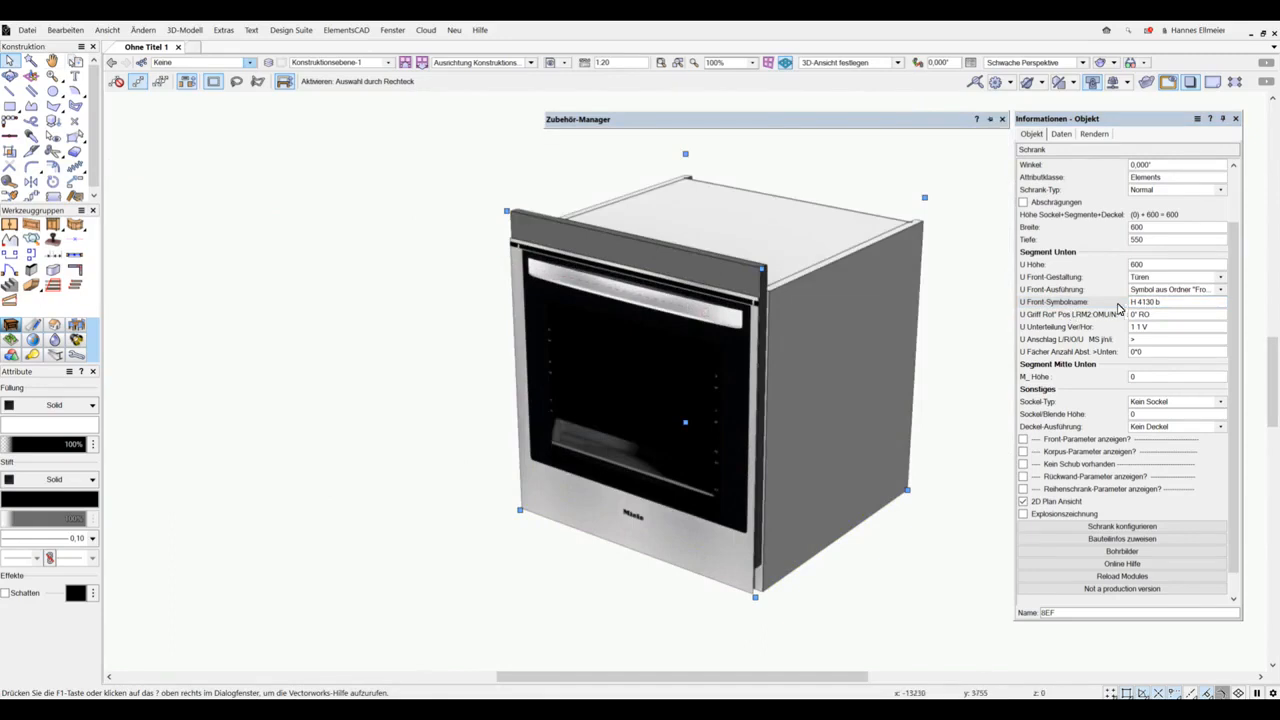
pyautogui.click(1157, 265)
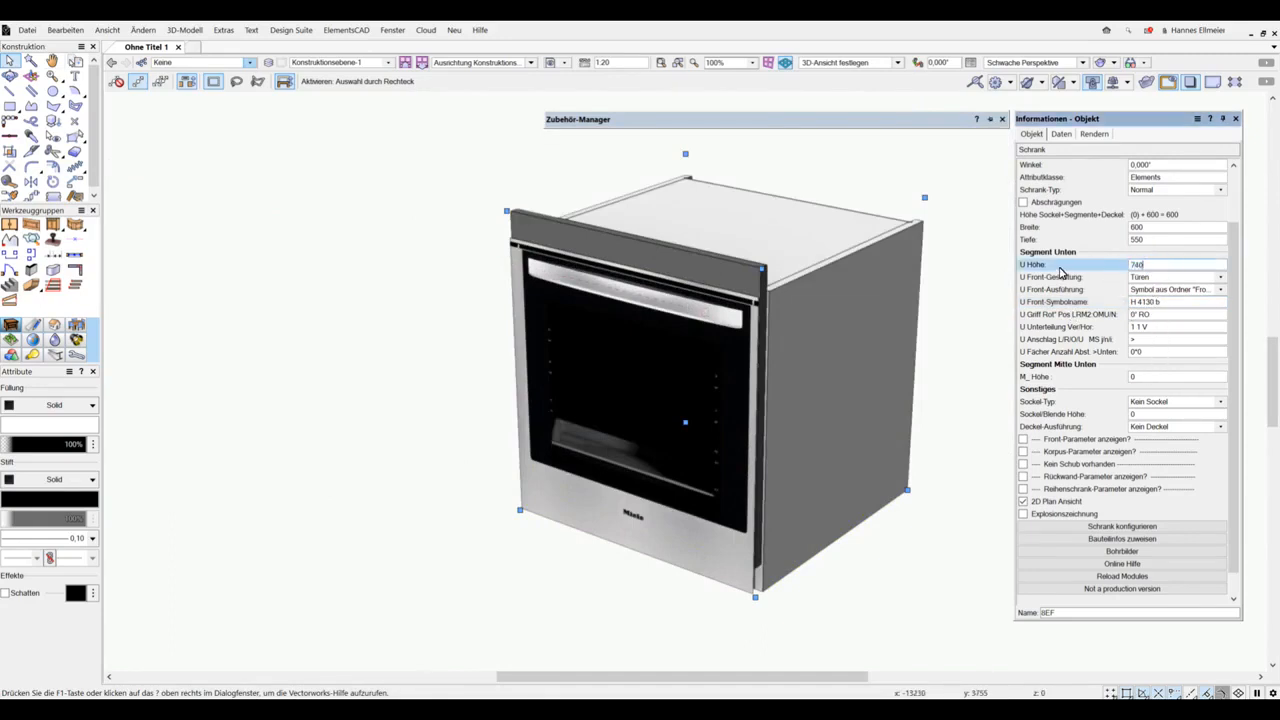
pyautogui.write('740')
pyautogui.press('Return')
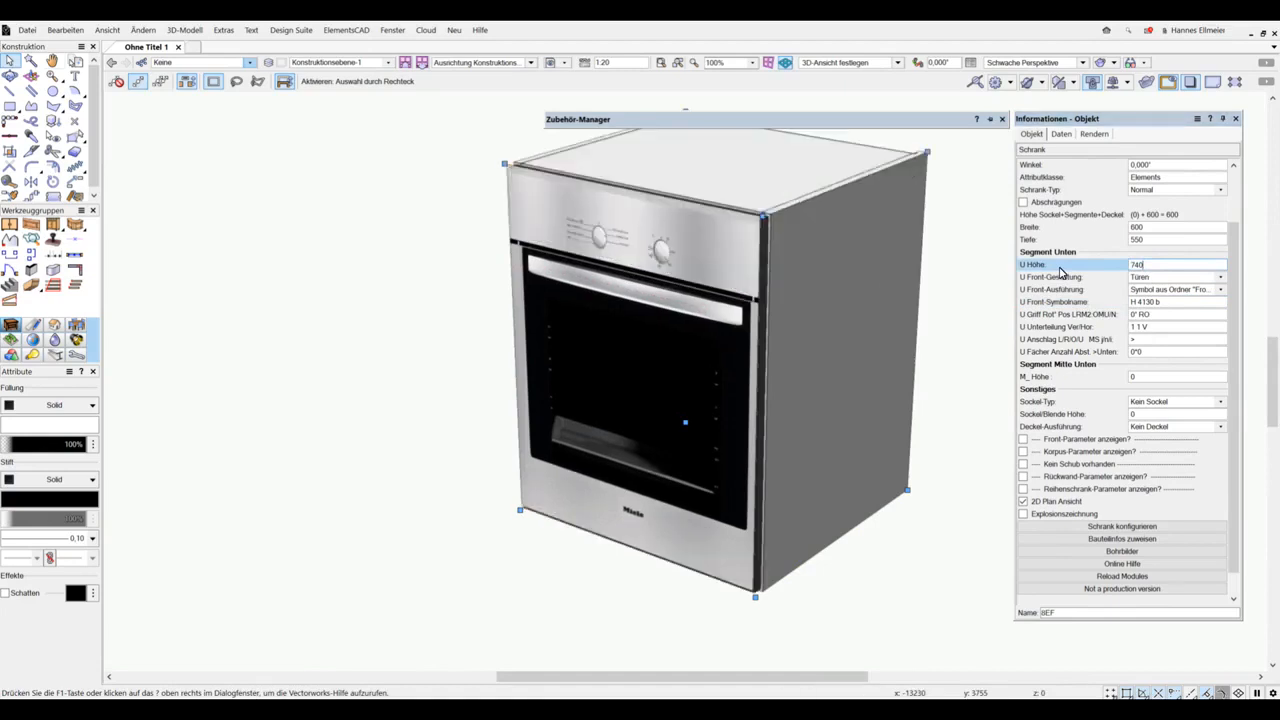
pyautogui.press('Return')
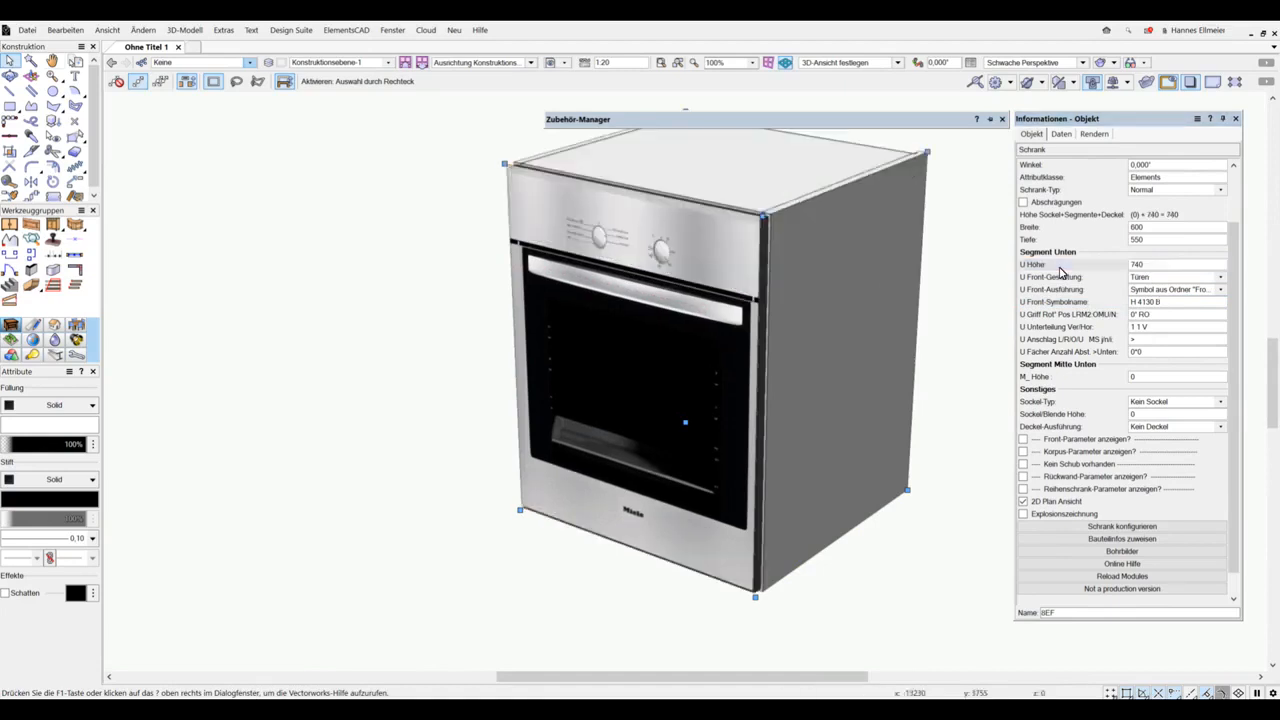
# Step: Browse the Deluxe handles of the Griffe Hettich ProDecor folder in the Elements library
pyautogui.moveTo(910, 122)
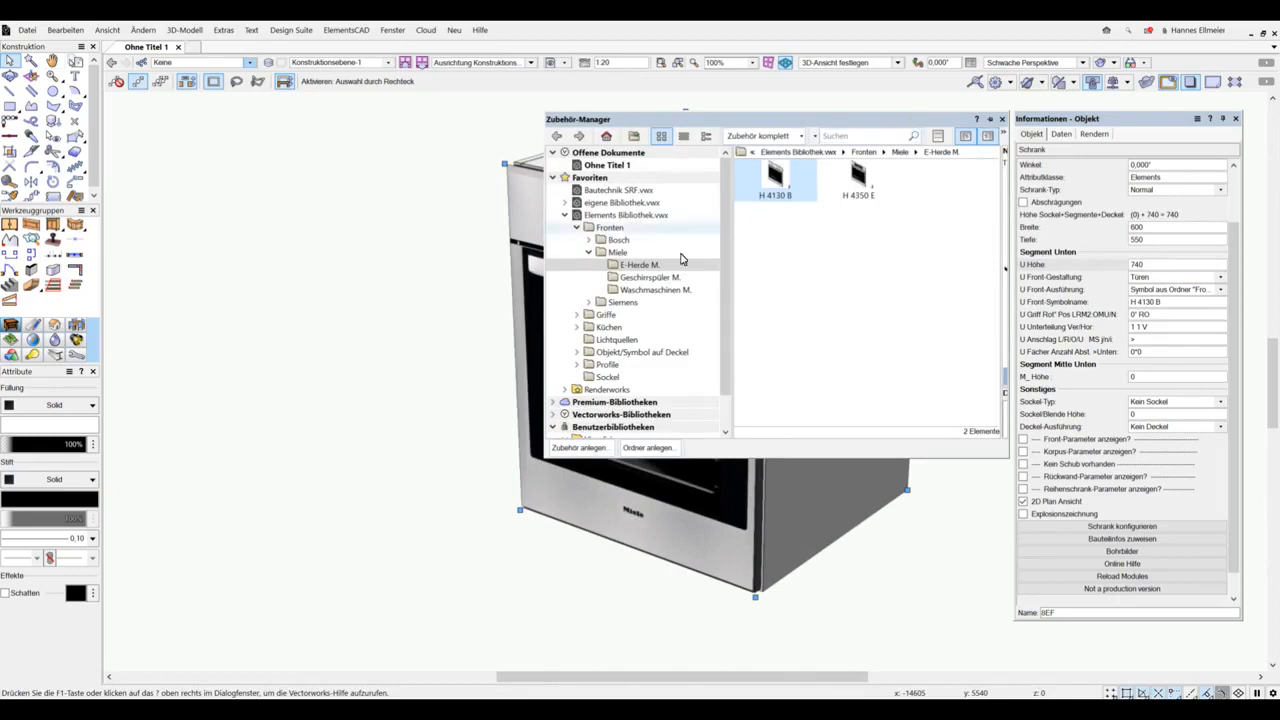
pyautogui.click(578, 316)
pyautogui.click(628, 341)
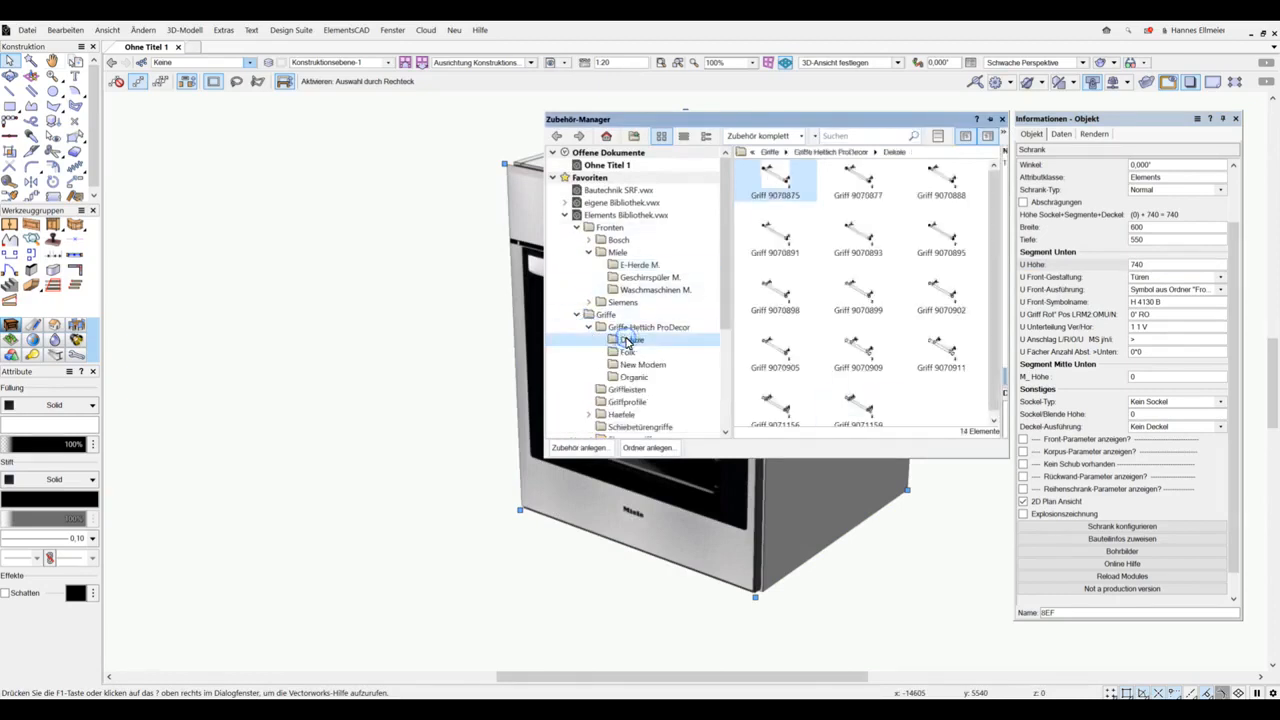
# Step: Examine the handle symbols offered in the front settings of the cabinet configuration and leave without changing anything
pyautogui.click(1148, 526)
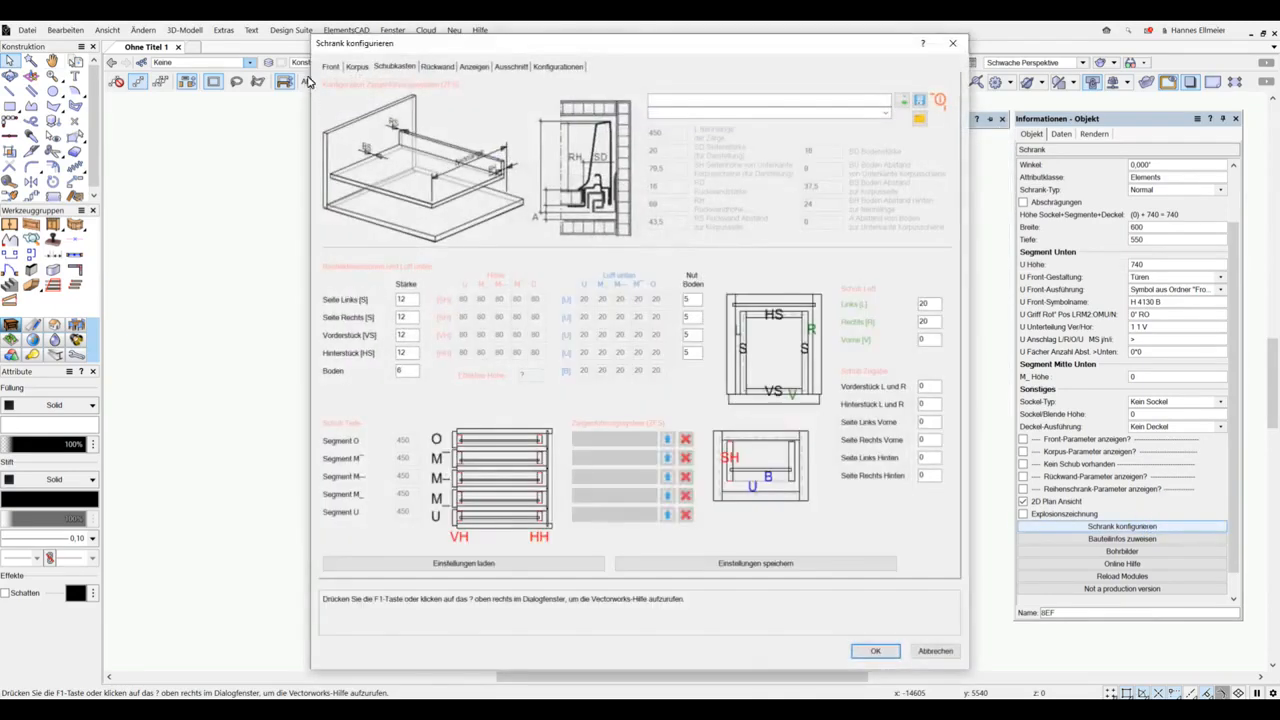
pyautogui.click(328, 66)
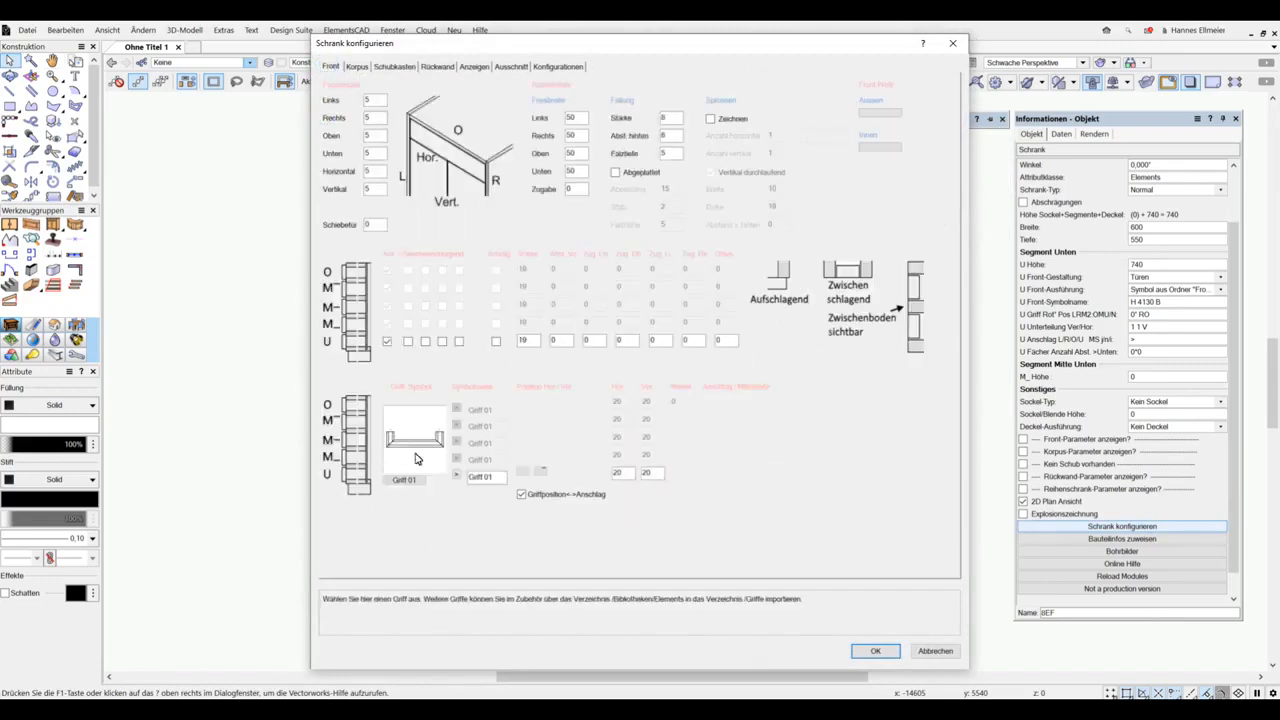
pyautogui.click(405, 480)
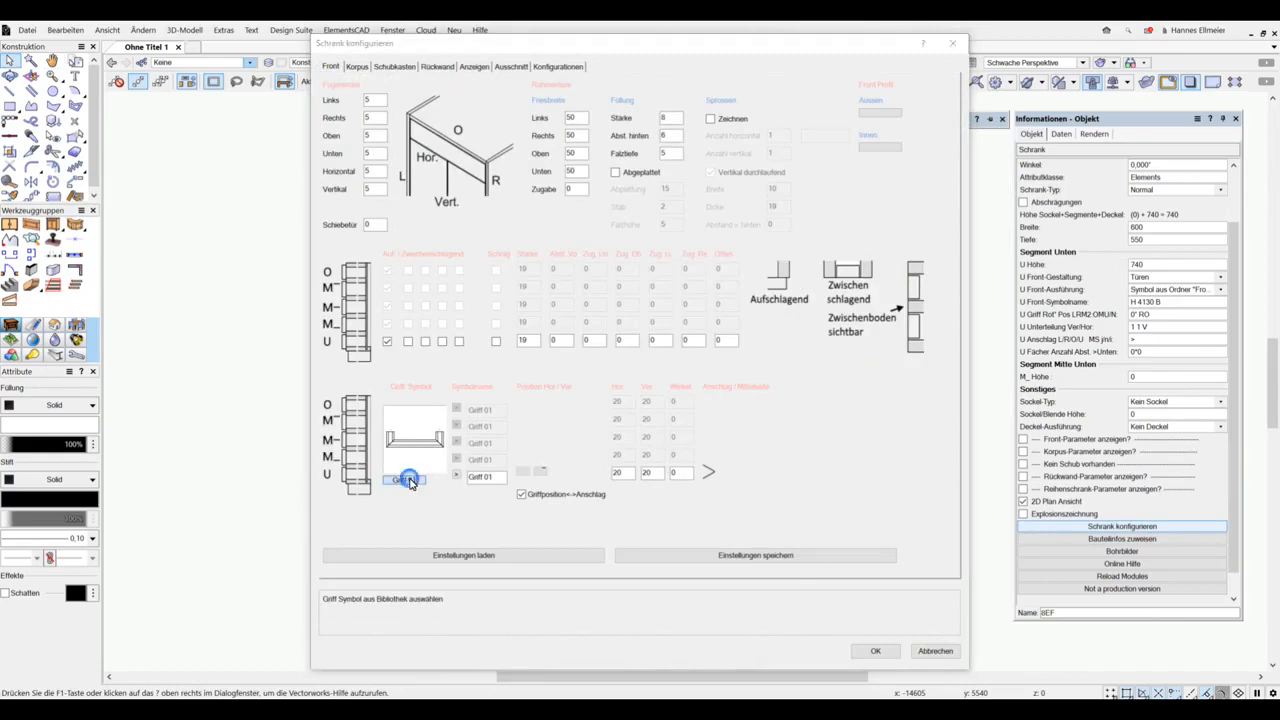
pyautogui.click(610, 306)
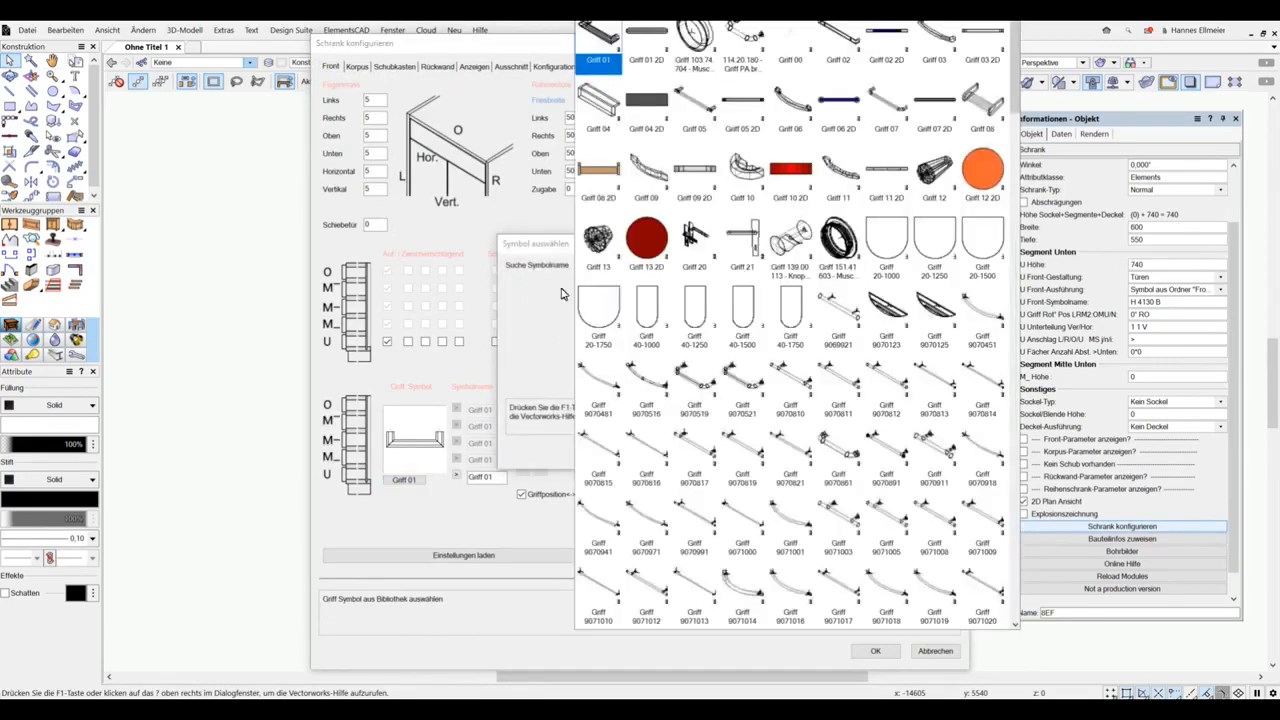
pyautogui.click(531, 247)
pyautogui.click(748, 452)
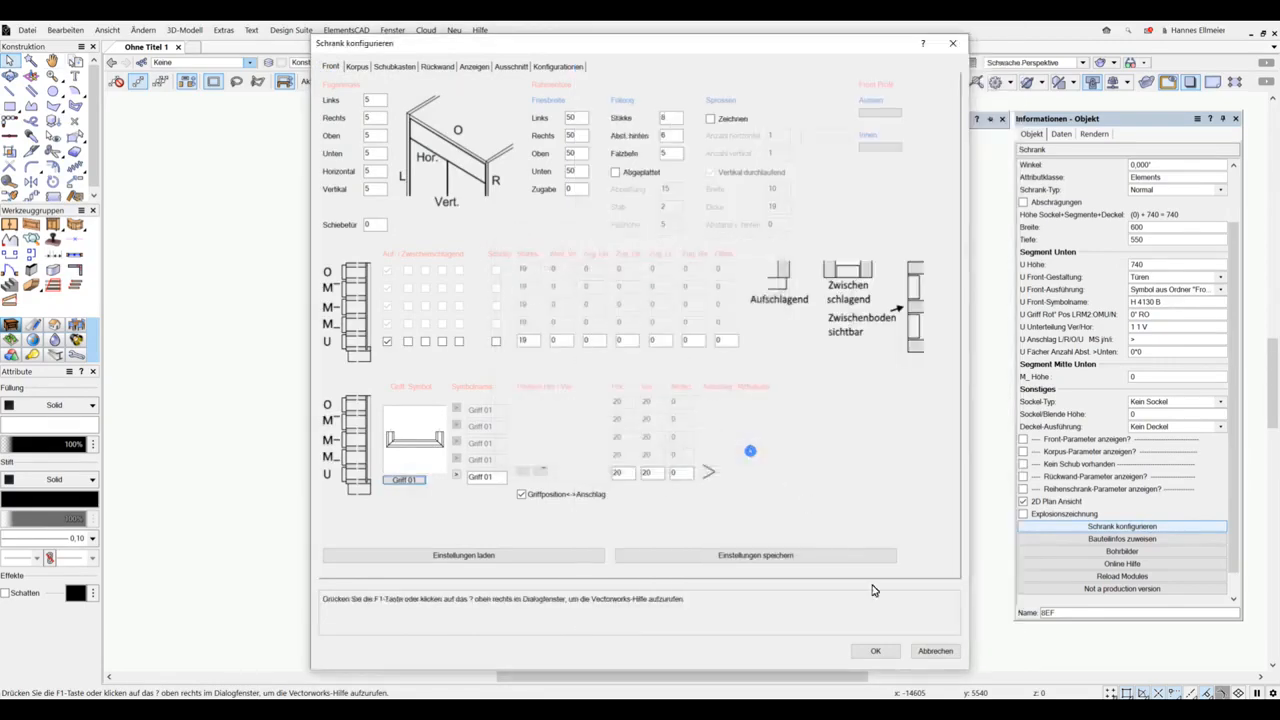
pyautogui.click(935, 651)
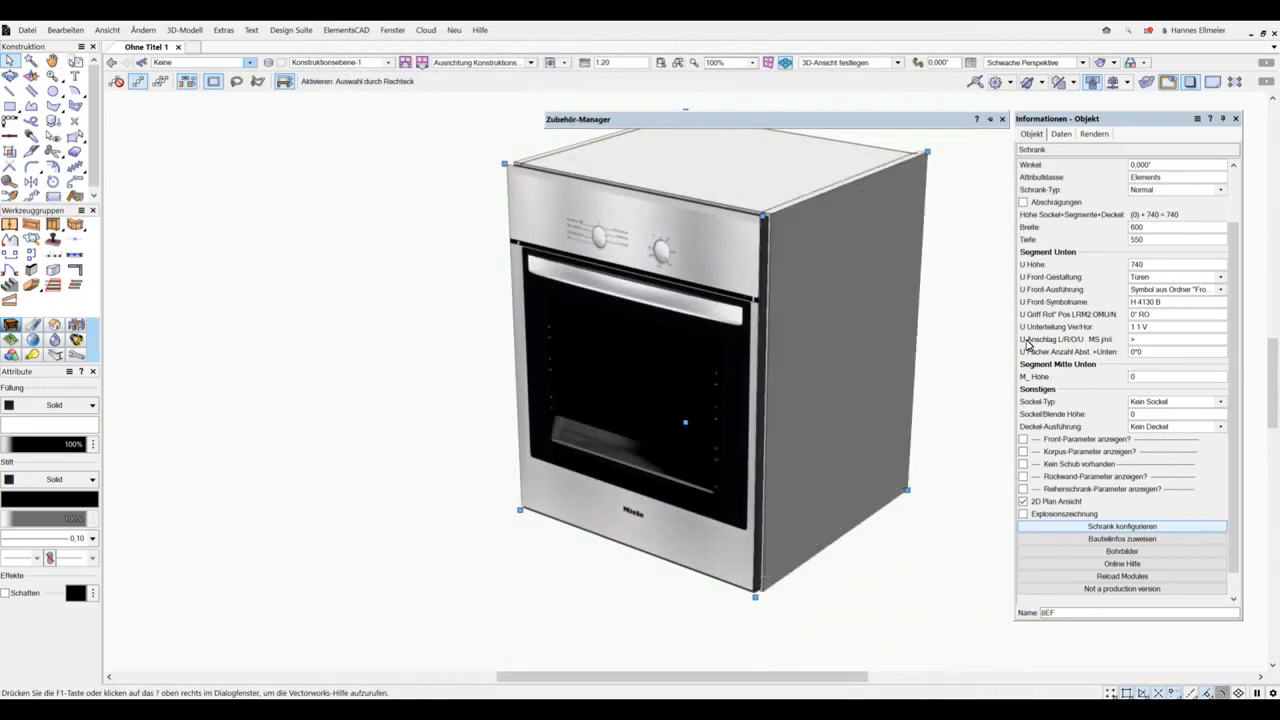
# Step: Set the cabinet's plinth type to a symbol from the Sockel folder and use the symbol Sockel 06
pyautogui.click(1164, 402)
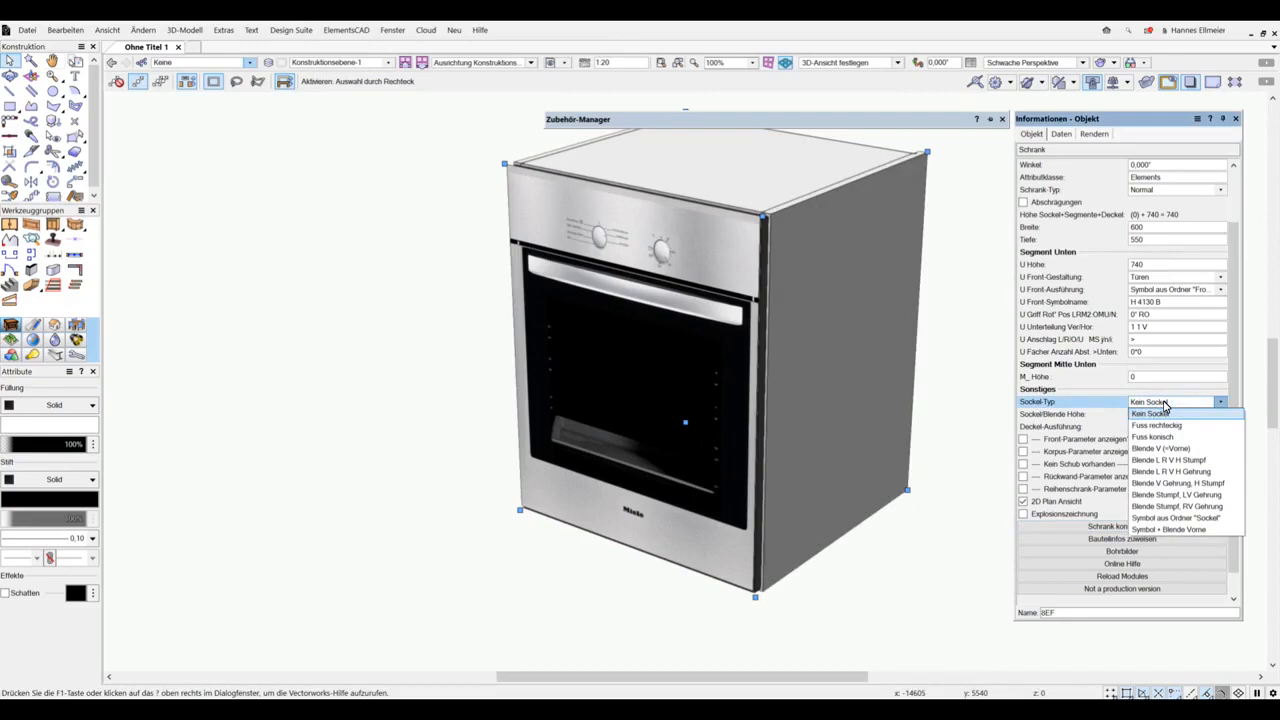
pyautogui.click(1177, 518)
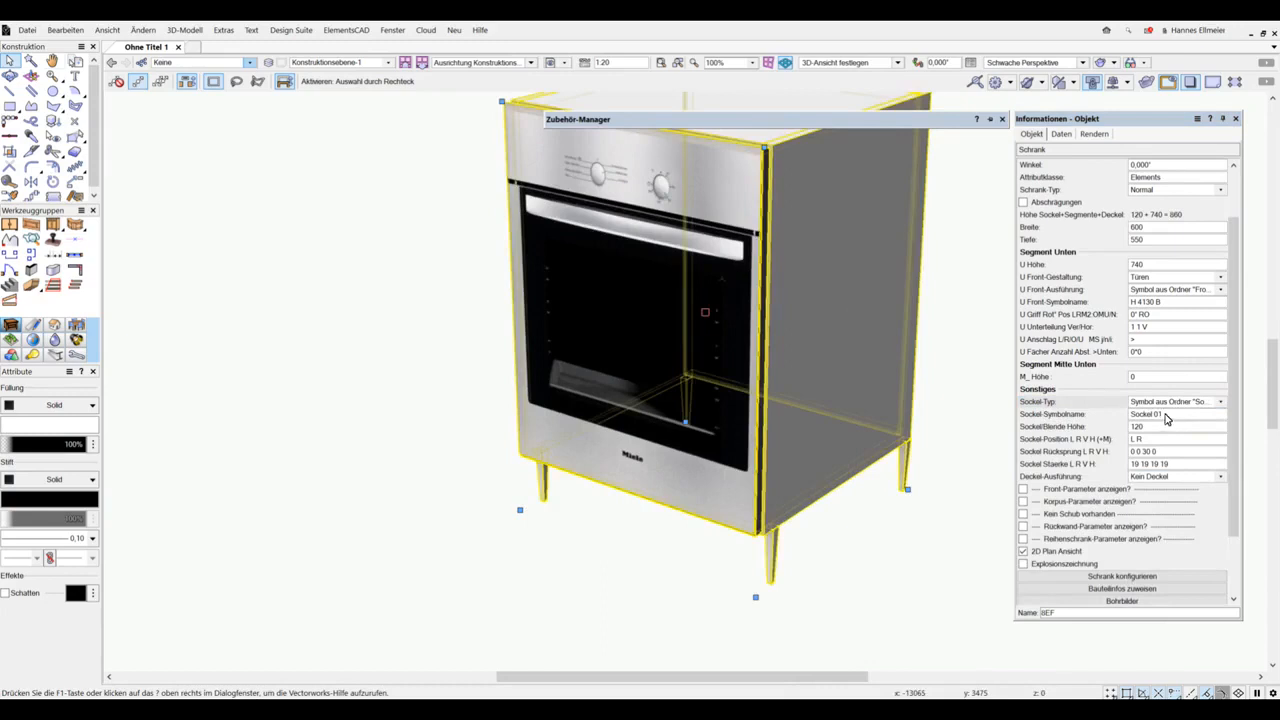
pyautogui.moveTo(813, 119)
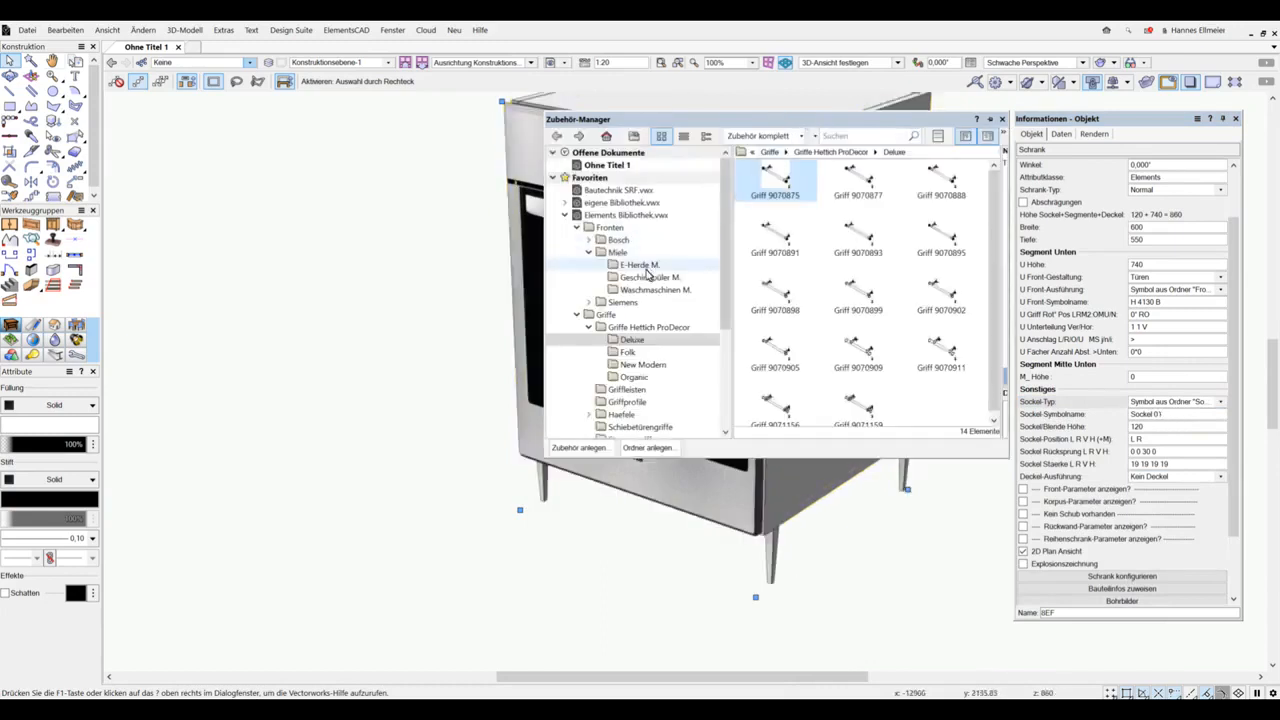
pyautogui.scroll(-4, 618, 330)
pyautogui.click(612, 339)
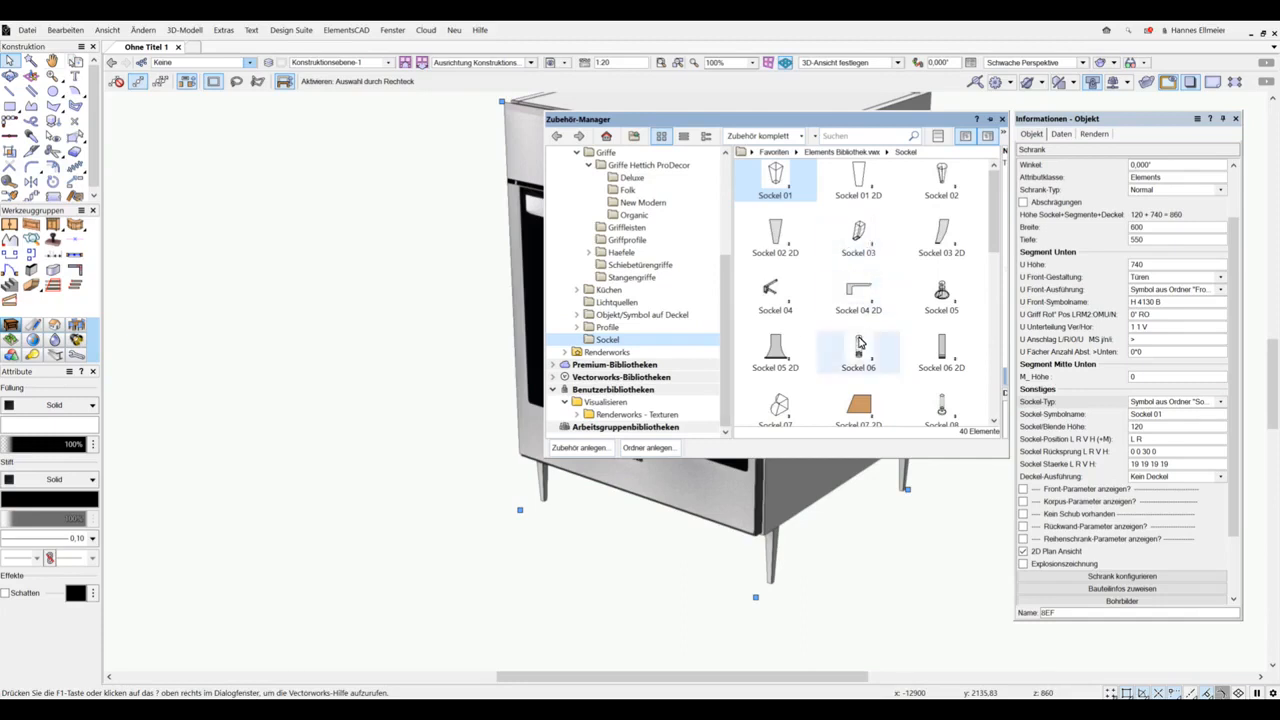
pyautogui.click(1154, 416)
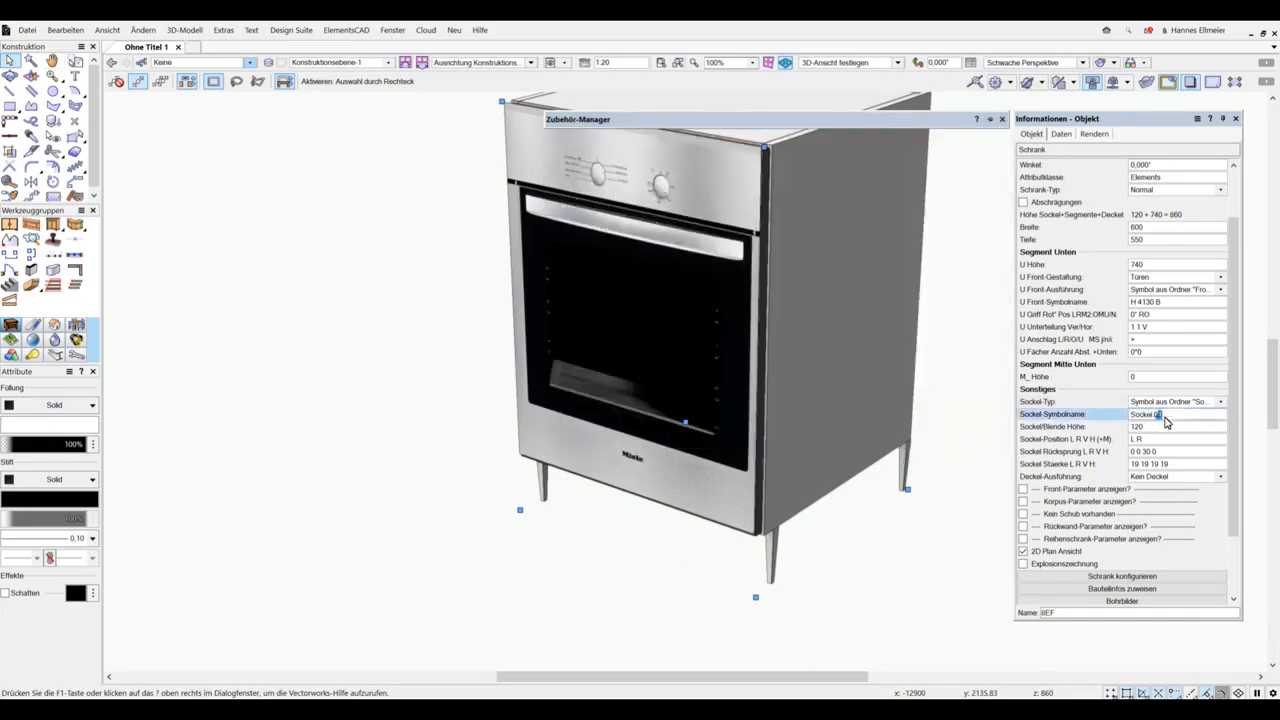
pyautogui.press('Return')
pyautogui.click(677, 393)
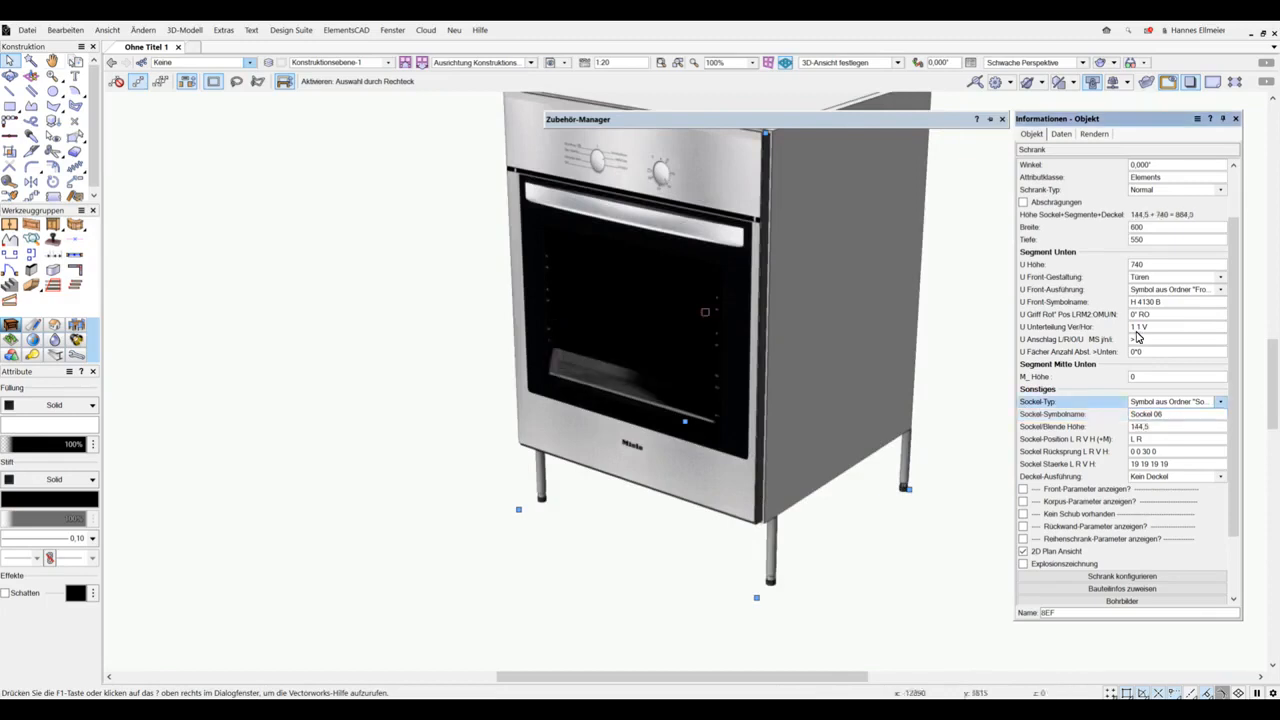
# Step: Change the cabinet's plinth type to the panel option Blende V Gehrung, H Stumpf
pyautogui.click(1220, 401)
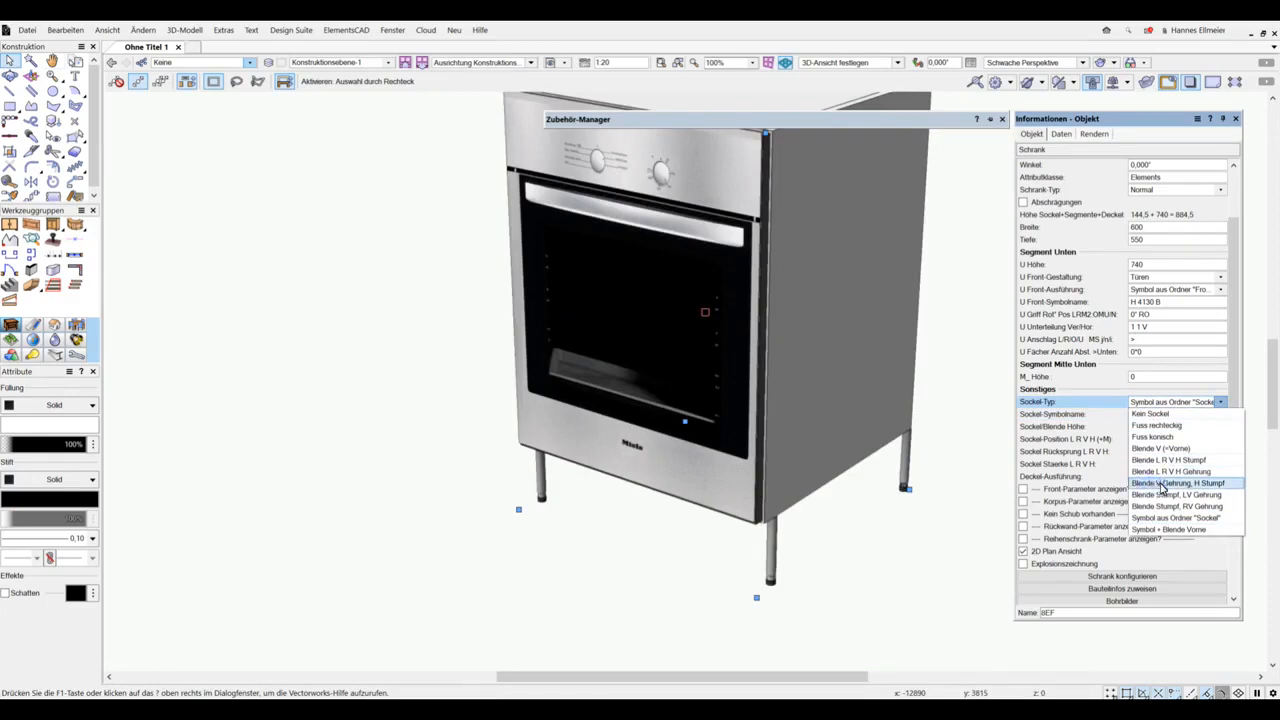
pyautogui.click(1196, 484)
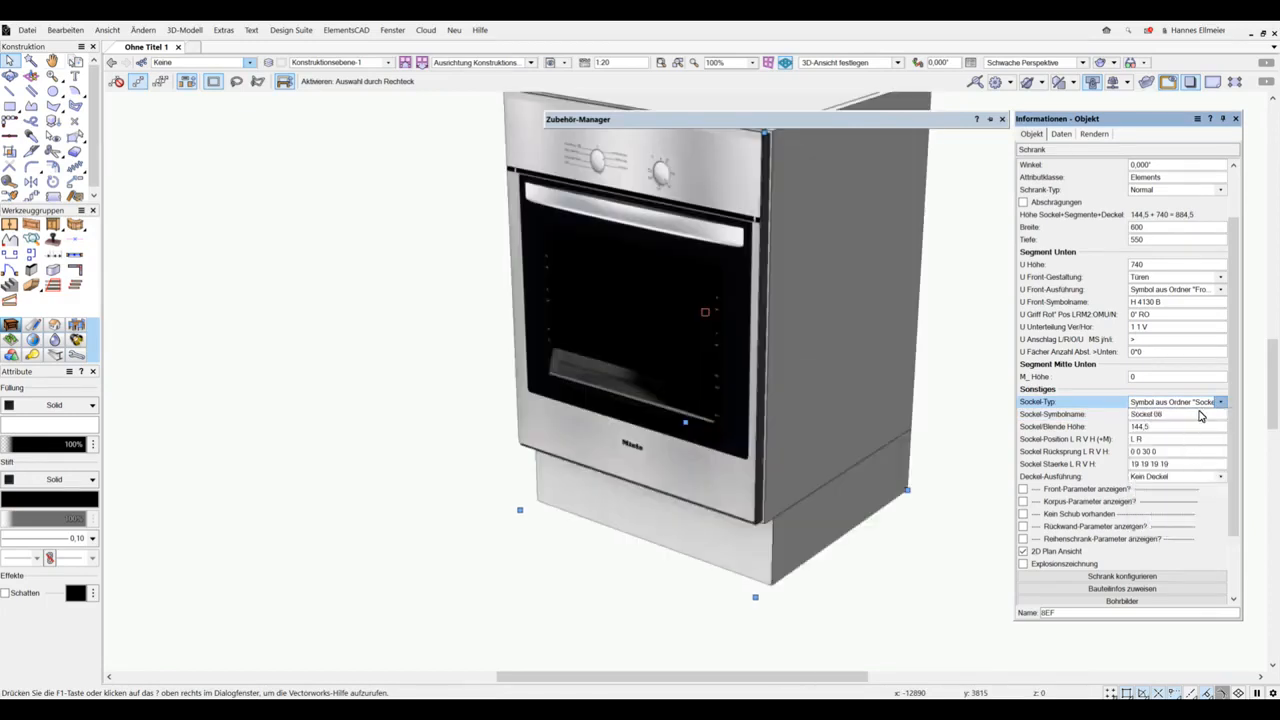
# Step: Find the plinth profiles in the library's Profile, Sockel, SockelPR folder and assign Profile 12-8 as the cabinet's plinth symbol
pyautogui.click(1150, 415)
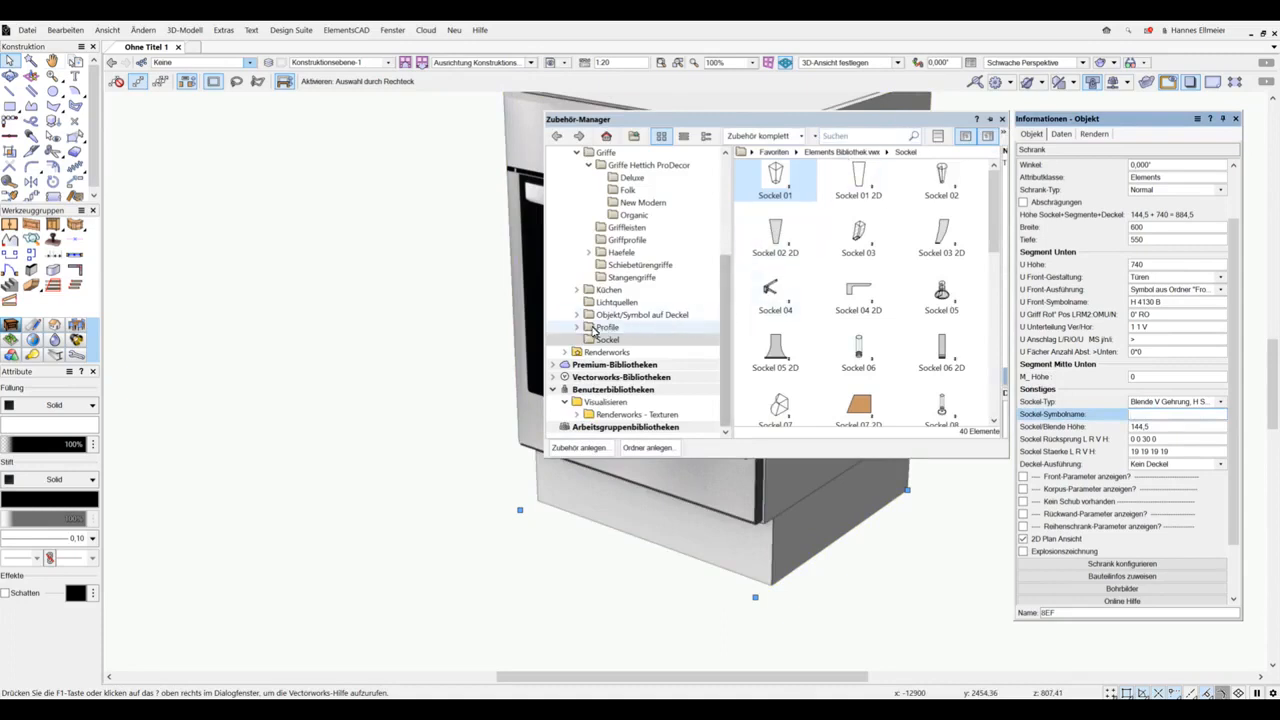
pyautogui.click(576, 327)
pyautogui.click(587, 389)
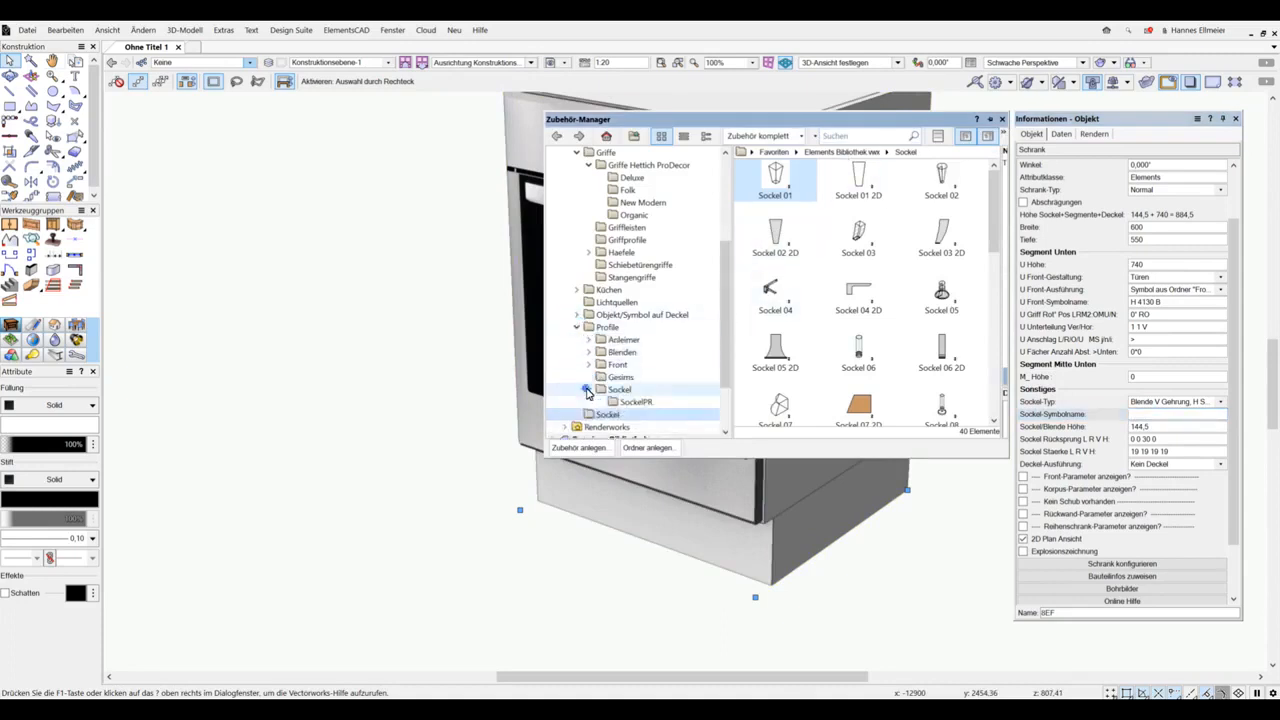
pyautogui.click(640, 402)
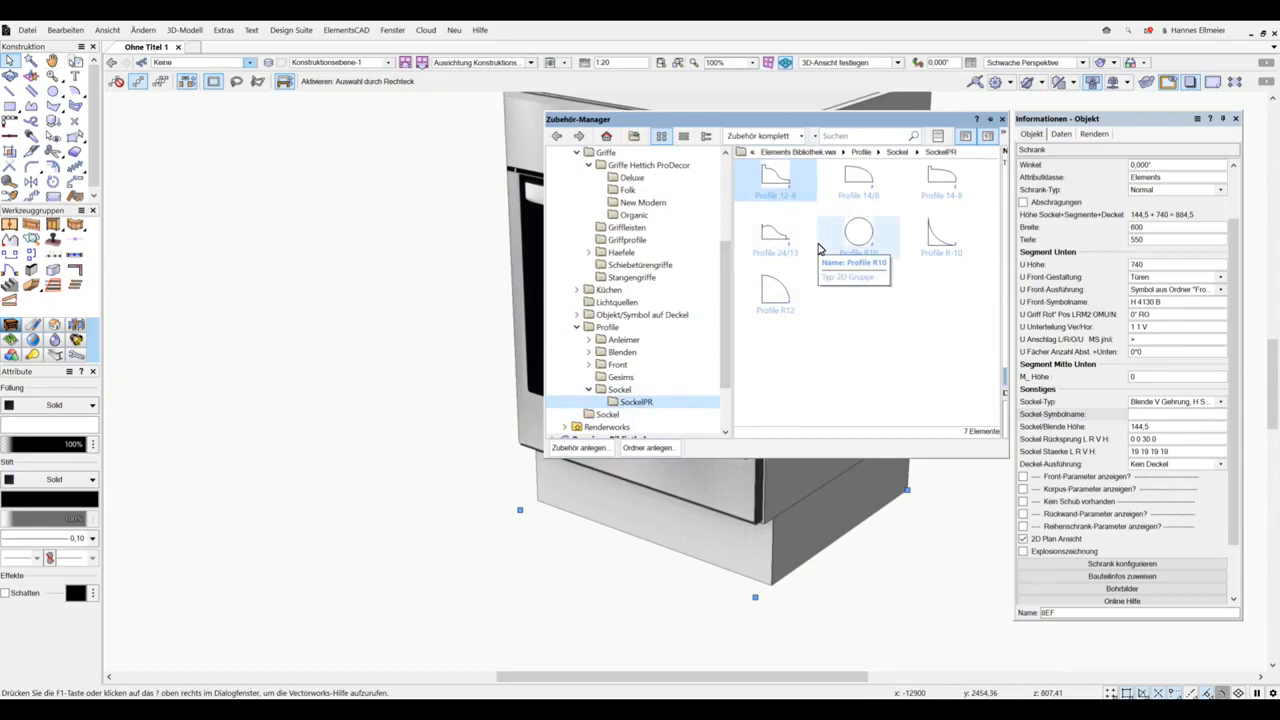
pyautogui.click(1146, 414)
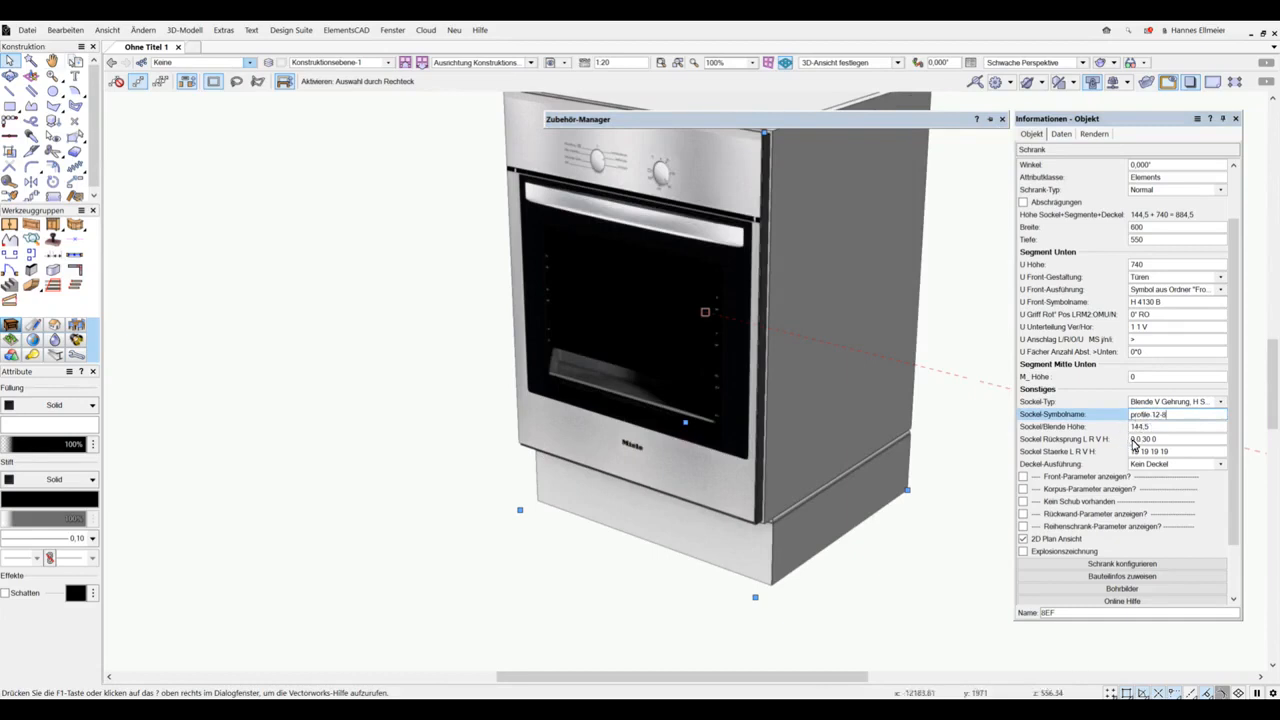
# Step: Set the plinth setback to -19 on the left and right, -30 at the front and 0 at the back
pyautogui.moveTo(1144, 441); pyautogui.dragTo(1116, 450)
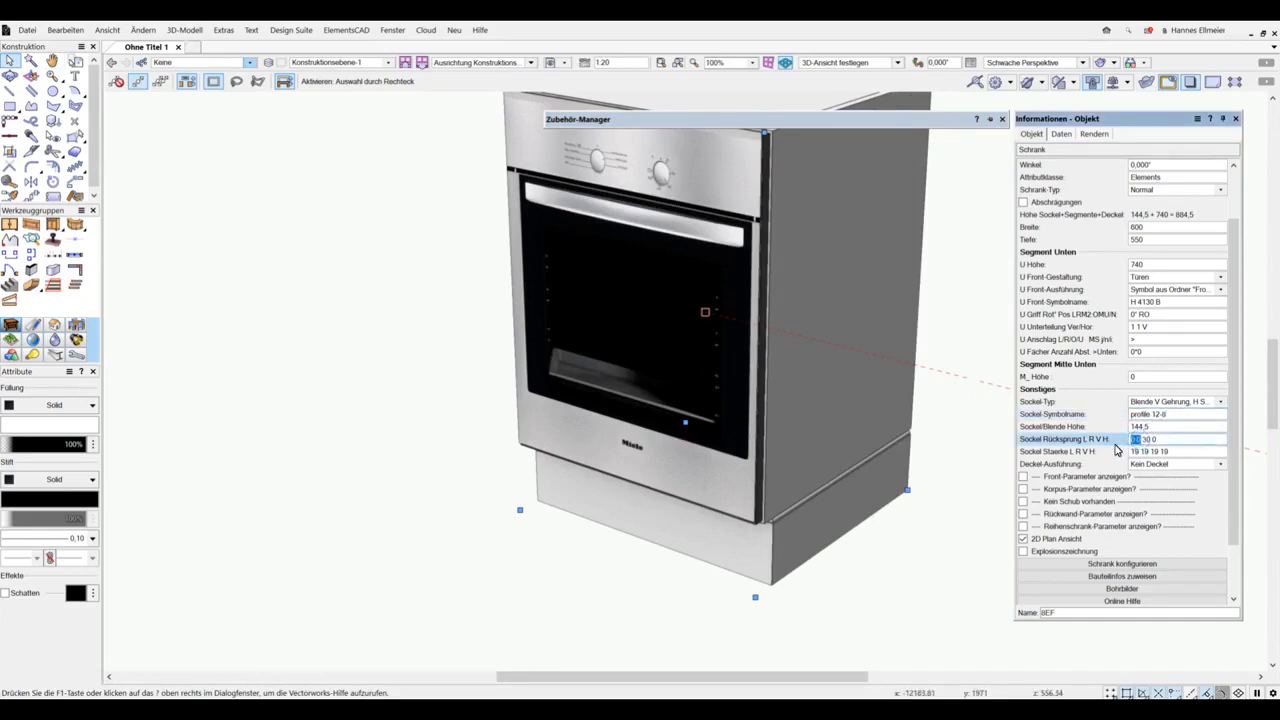
pyautogui.write('19')
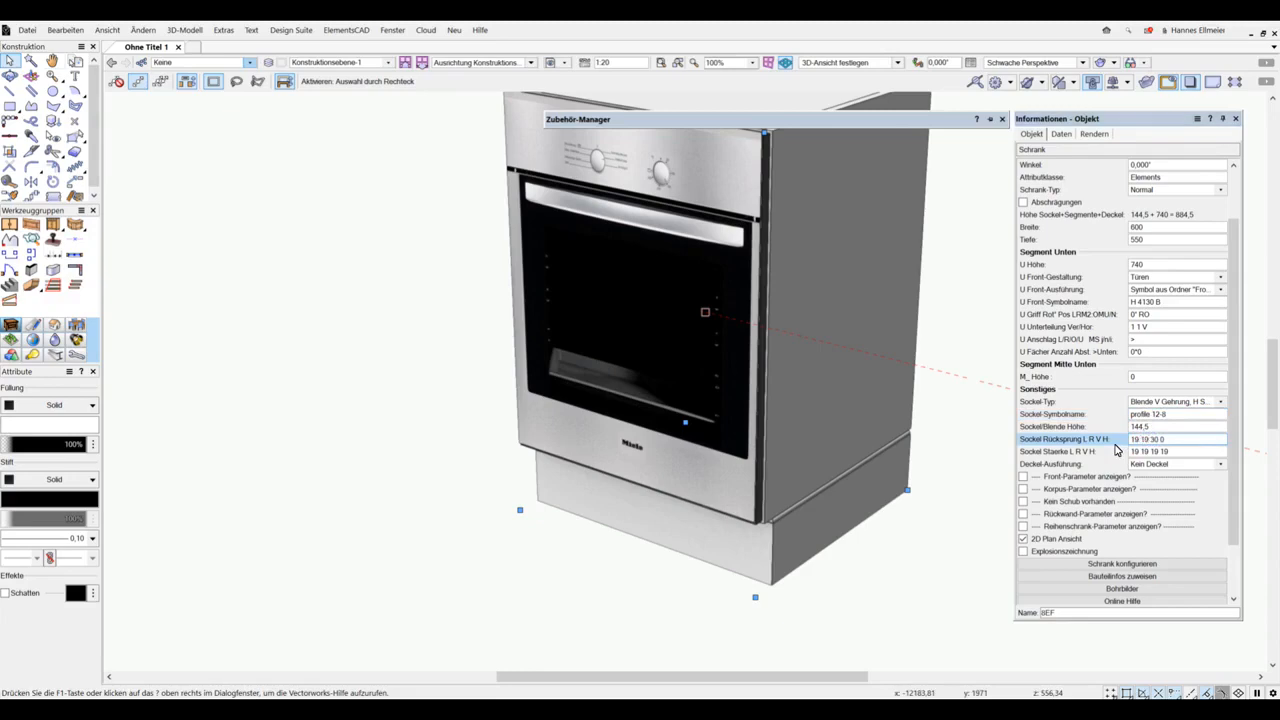
pyautogui.hotkey('ctrl', 's')
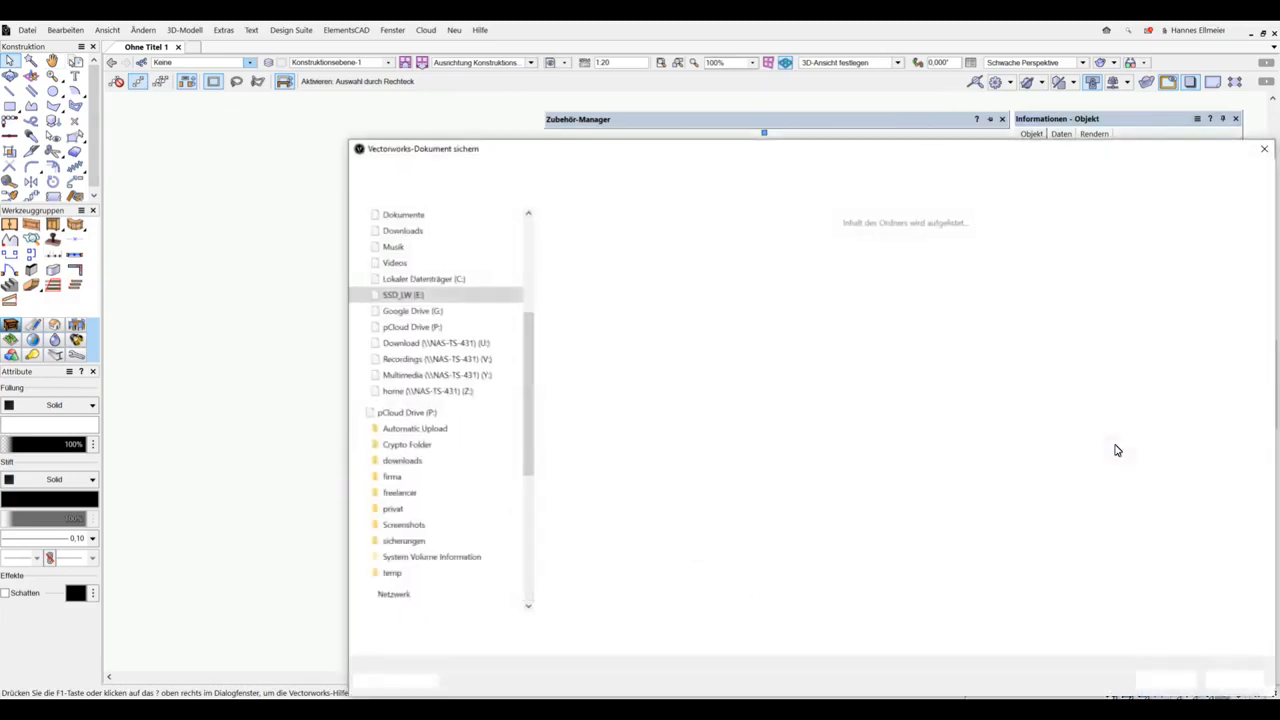
pyautogui.click(1265, 152)
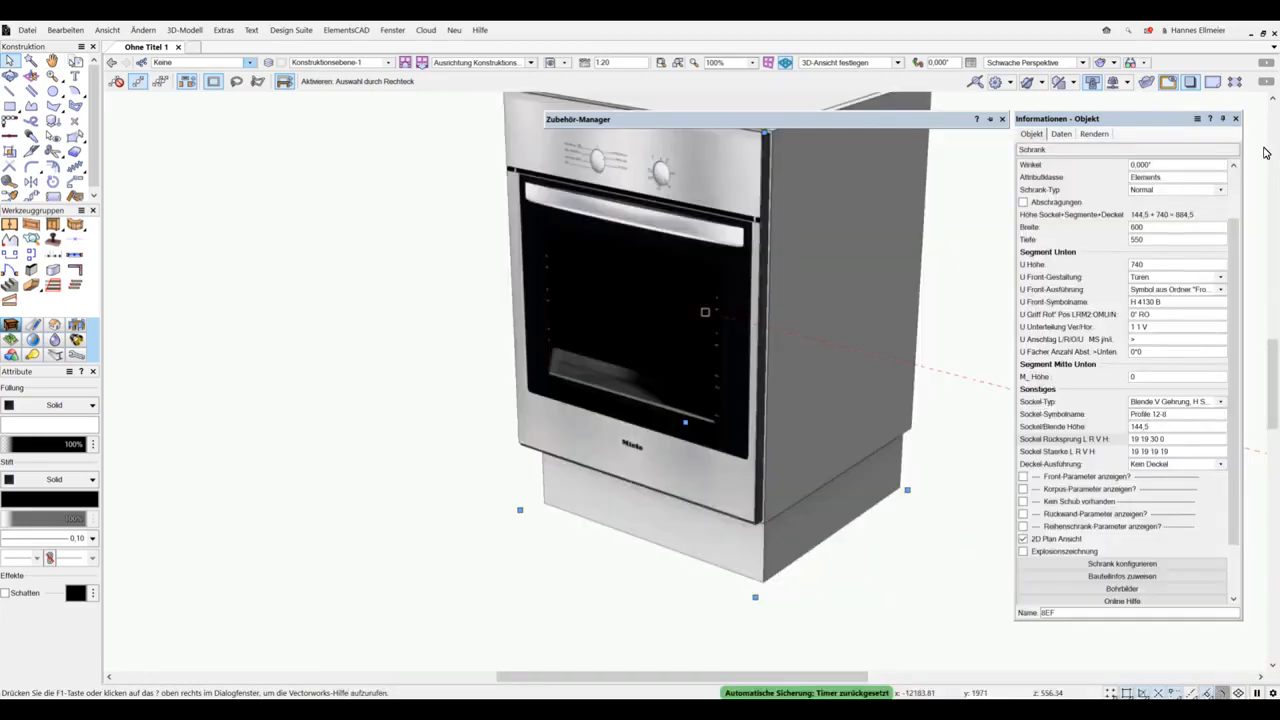
pyautogui.click(1134, 440)
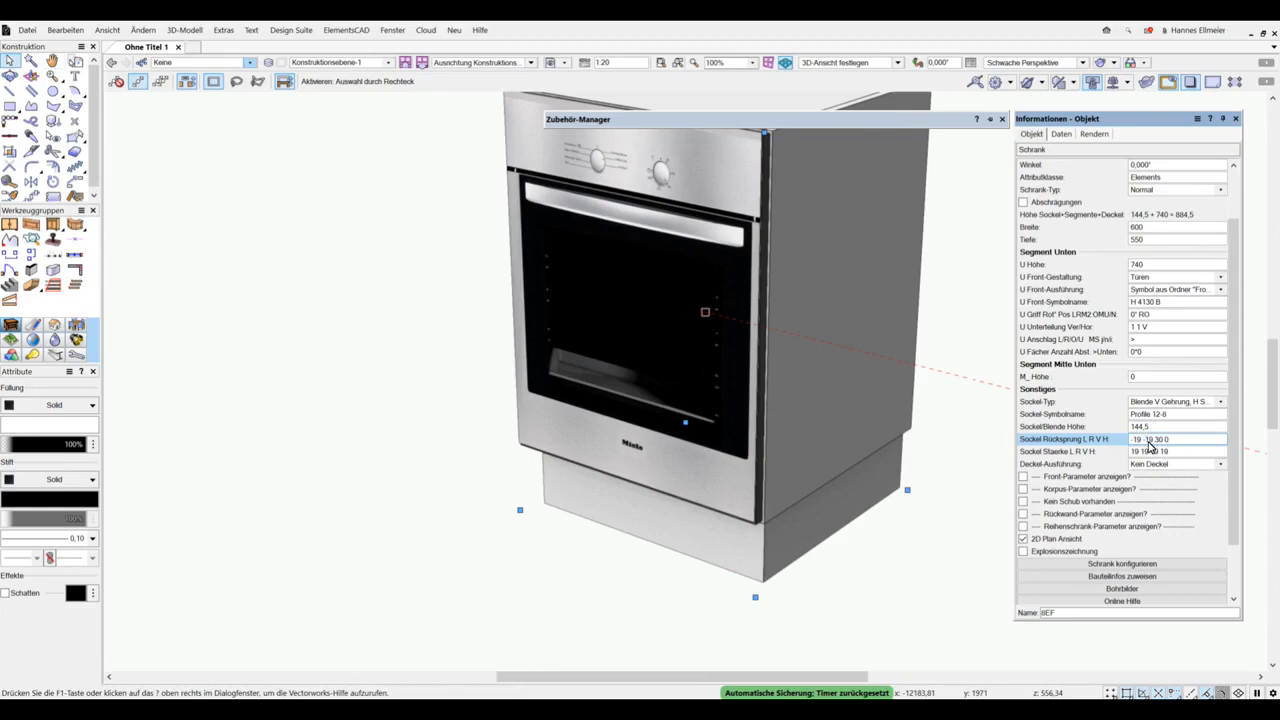
pyautogui.press('Return')
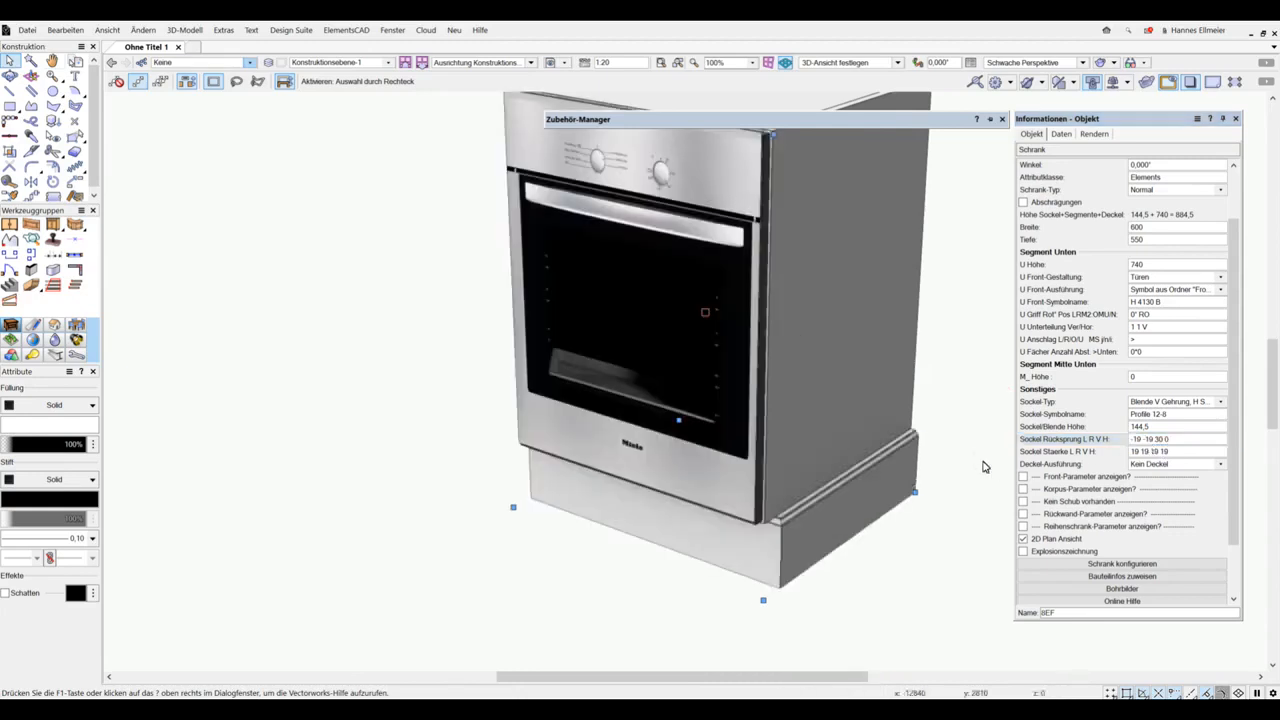
pyautogui.click(1158, 443)
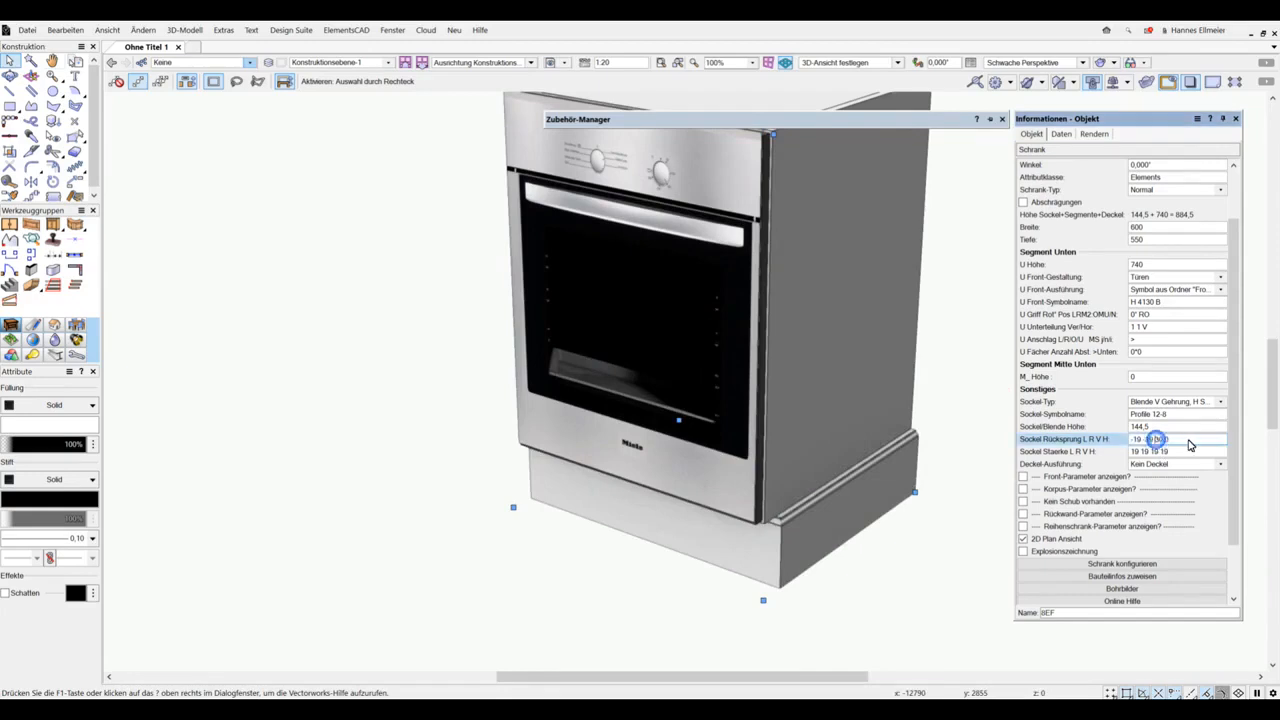
pyautogui.press('Return')
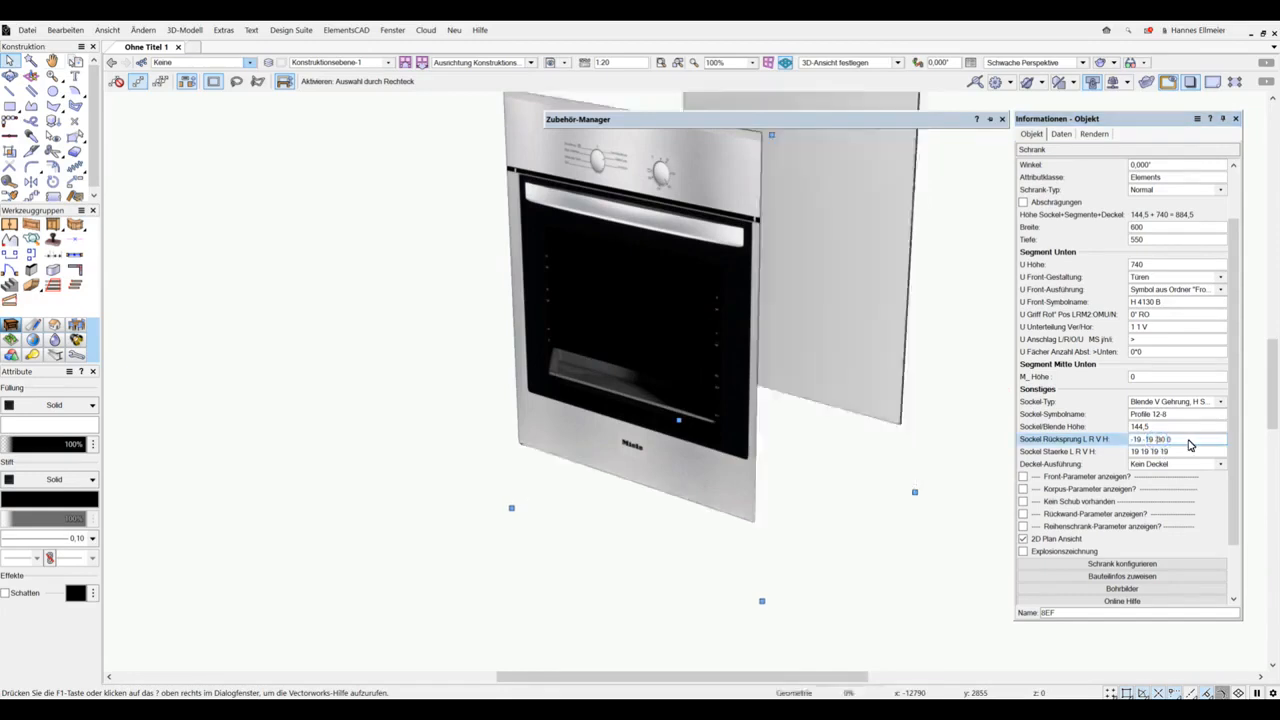
# Step: Give the cabinet a top by setting its Deckel-Ausführung to Normal
pyautogui.click(1180, 465)
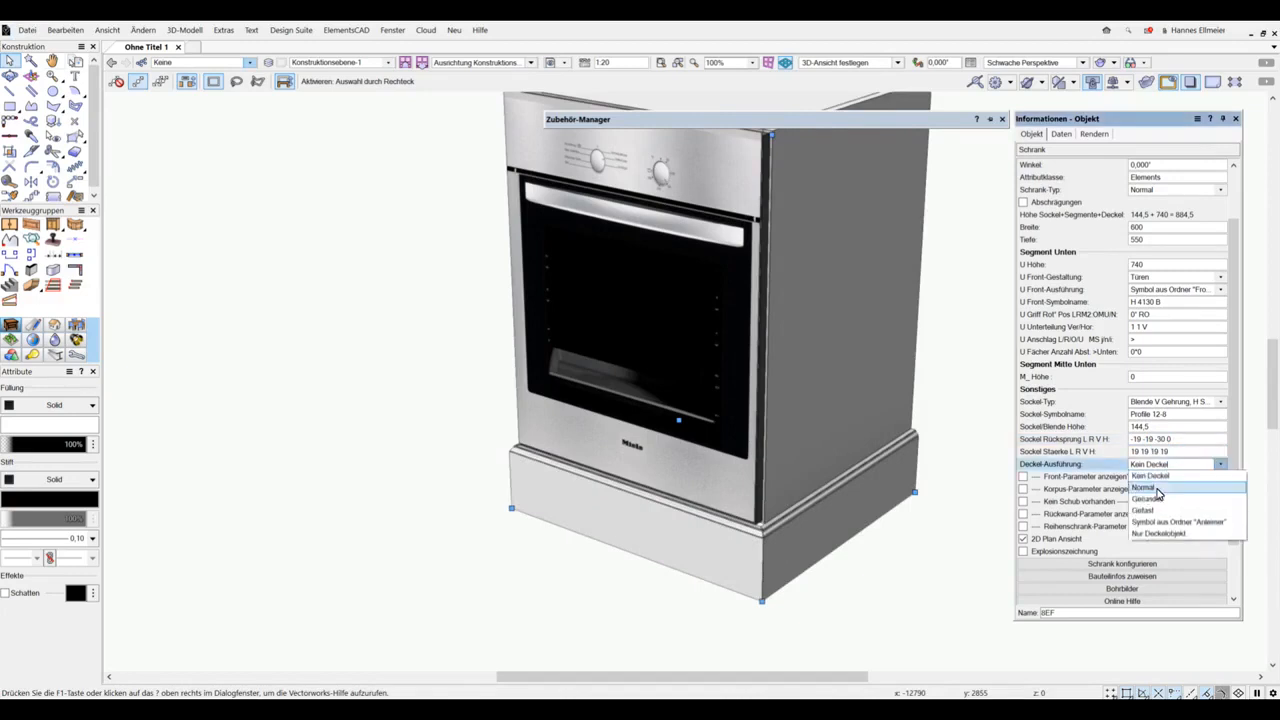
pyautogui.click(1152, 474)
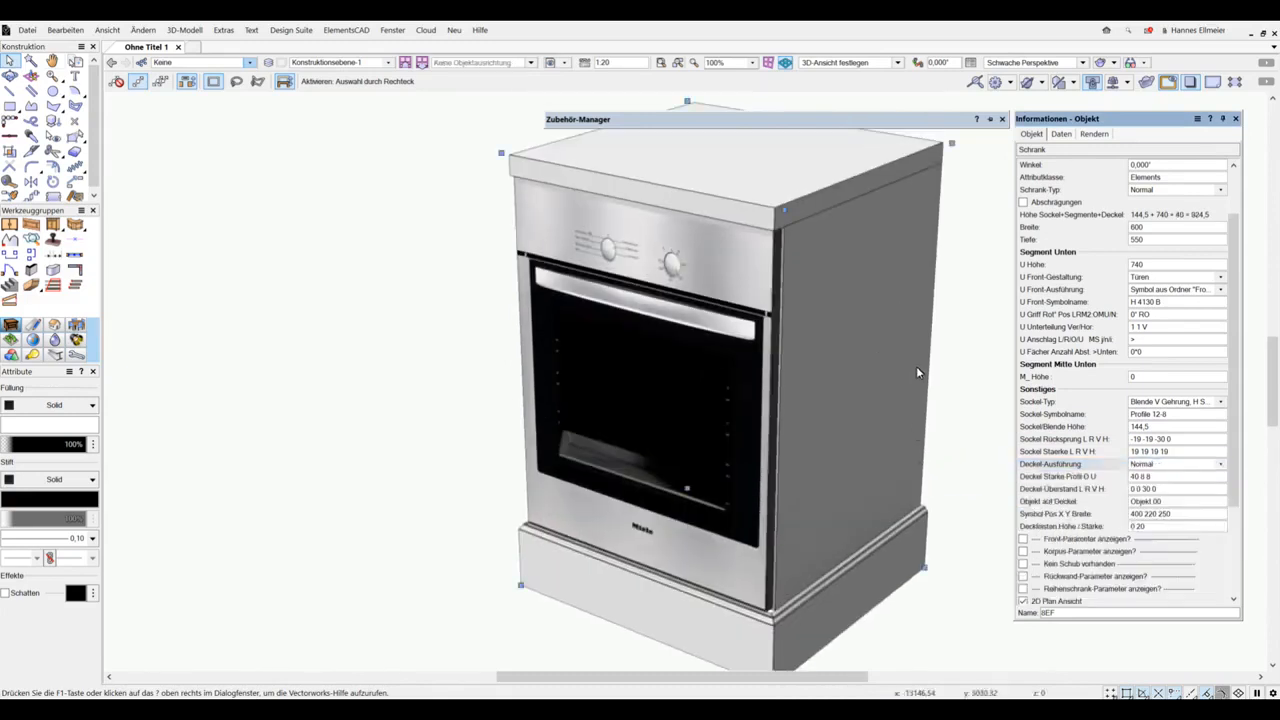
pyautogui.moveTo(921, 435); pyautogui.dragTo(917, 422, button='middle')
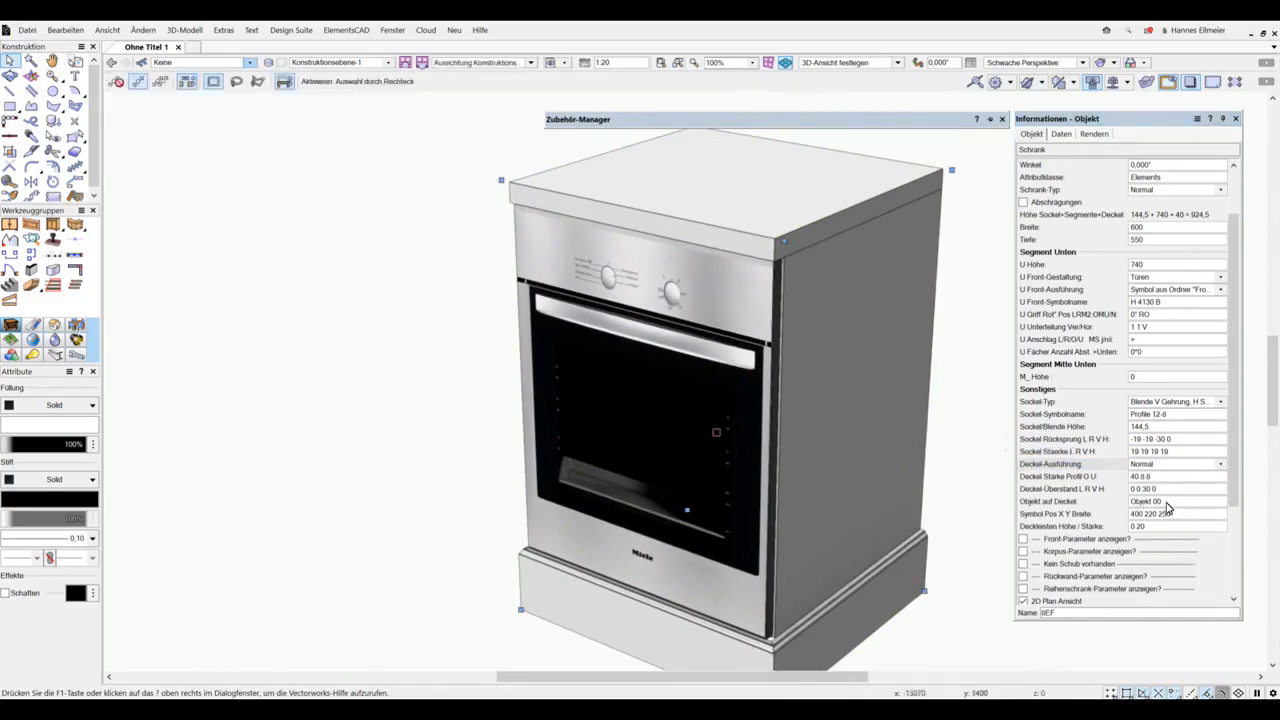
# Step: Look up the hobs in the library's Kochfelder Miele folder and place the symbol KM 630 on the cabinet top
pyautogui.moveTo(936, 128)
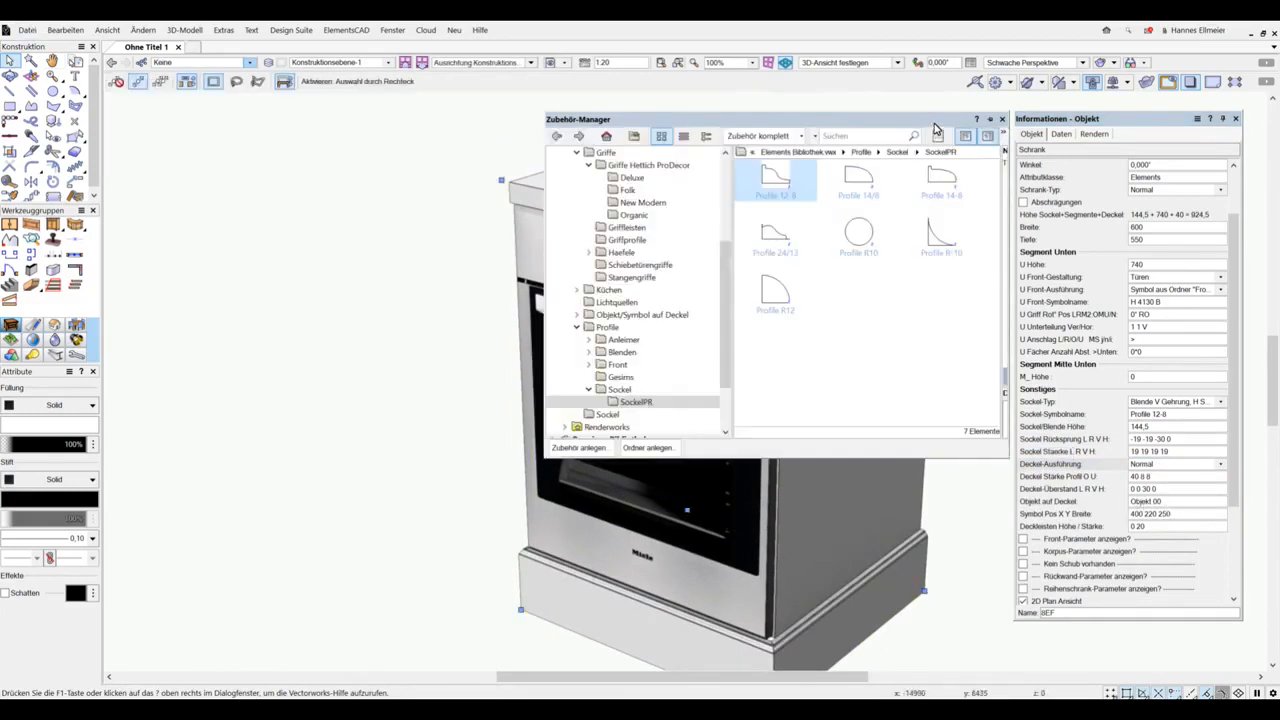
pyautogui.click(577, 315)
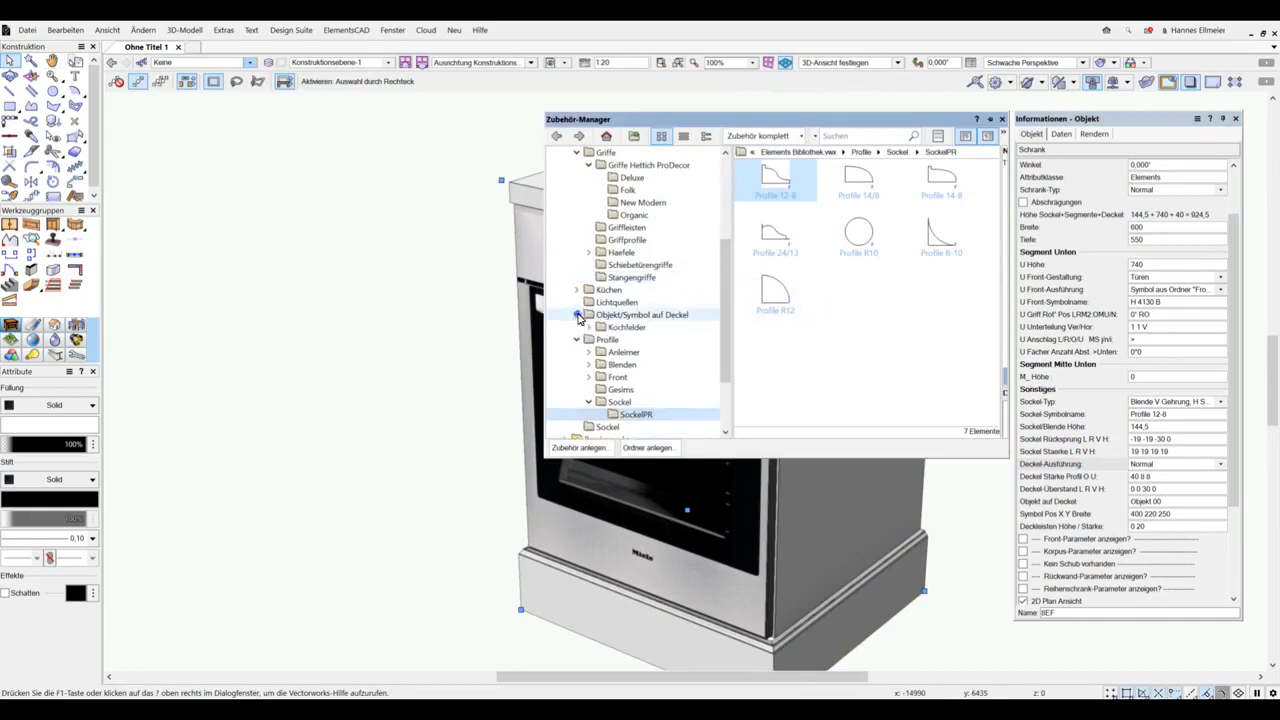
pyautogui.click(589, 327)
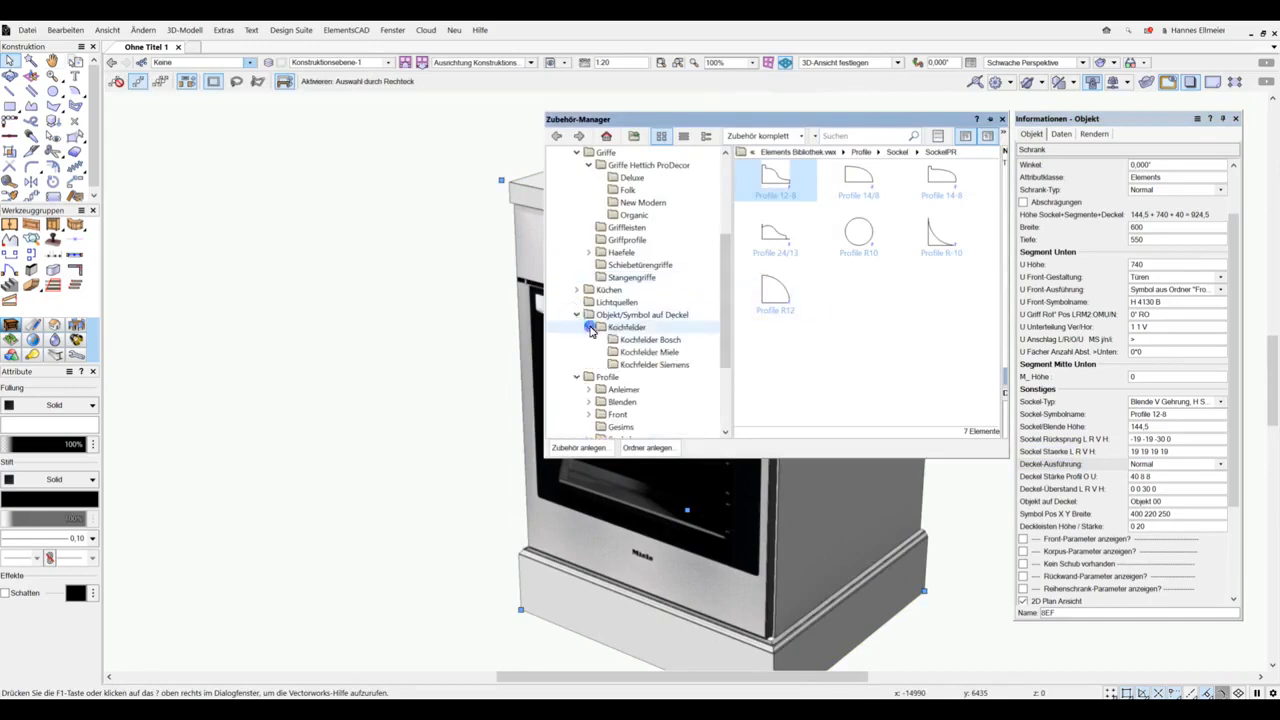
pyautogui.click(646, 354)
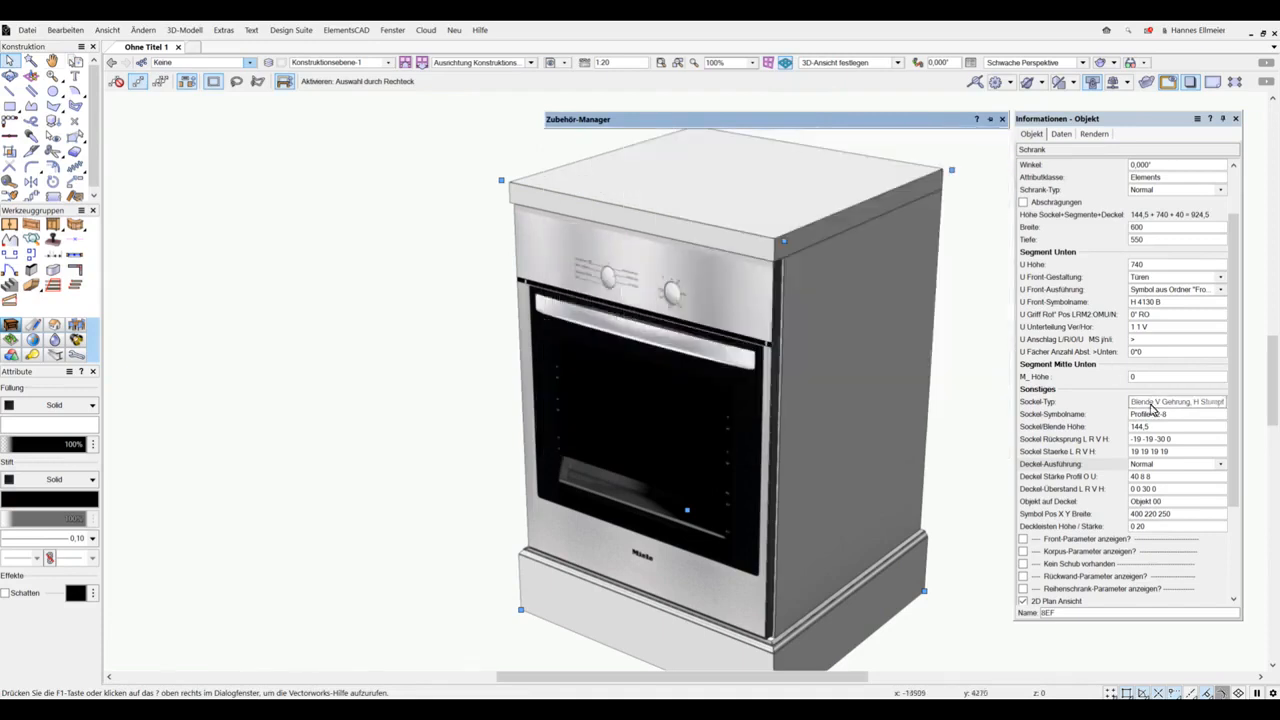
pyautogui.click(1172, 505)
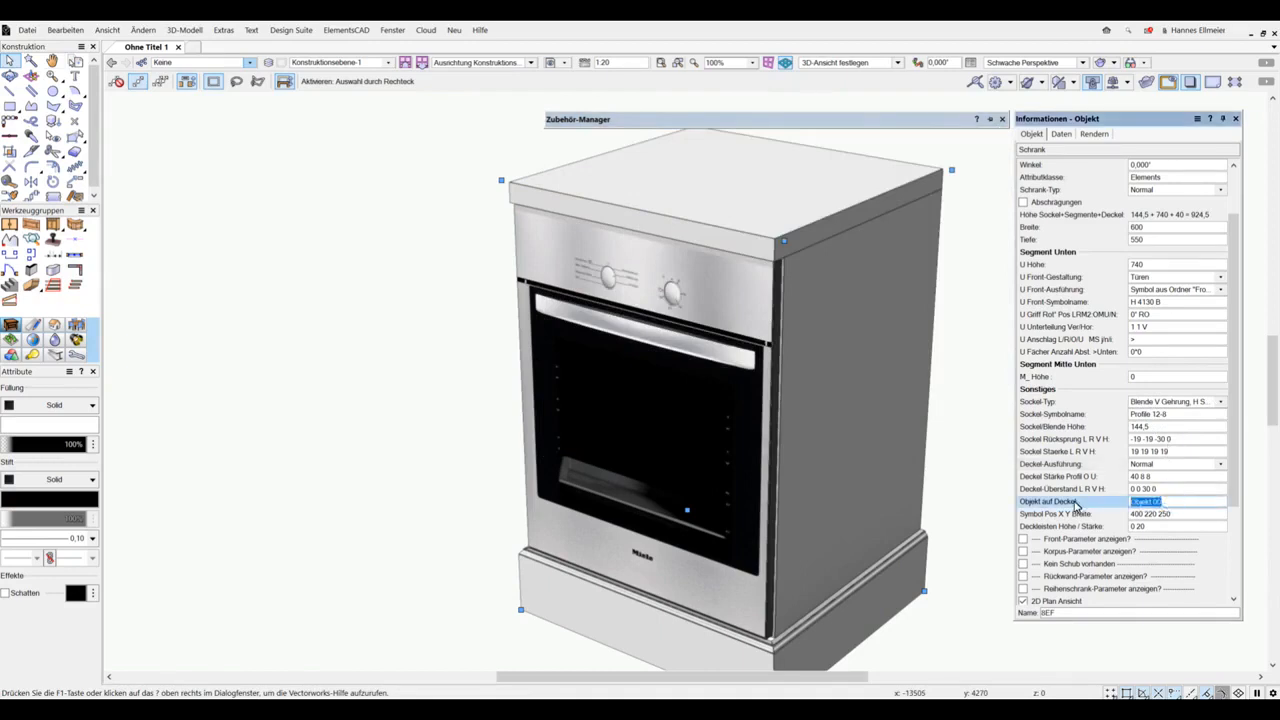
pyautogui.write('kei')
pyautogui.press('Return')
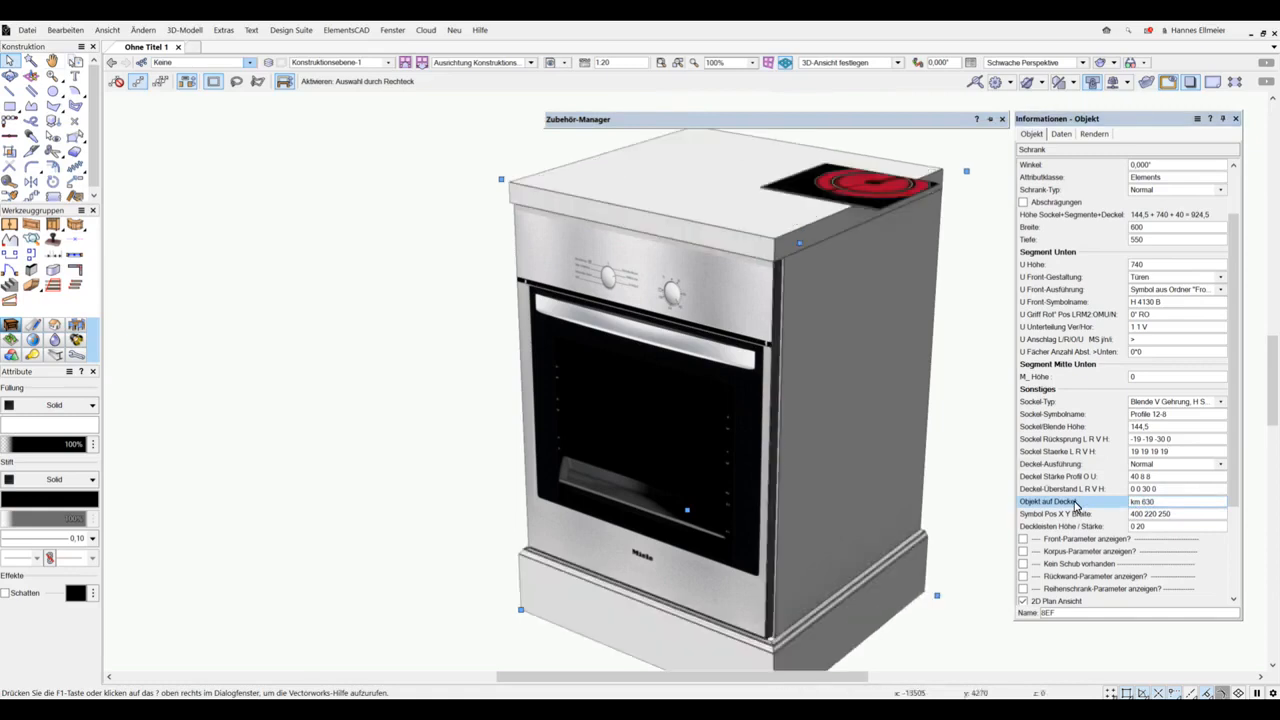
# Step: Set the width of the hob symbol on the cabinet top to 550
pyautogui.doubleClick(1161, 518)
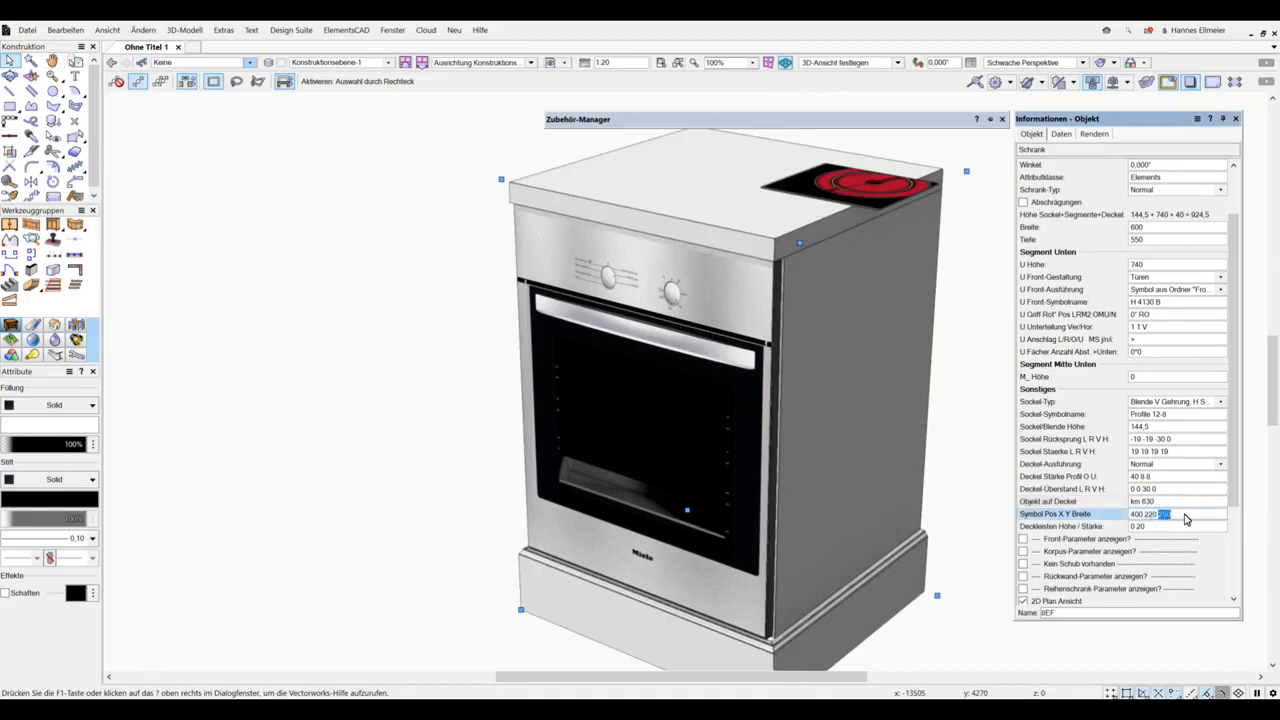
pyautogui.write('550')
pyautogui.press('Return')
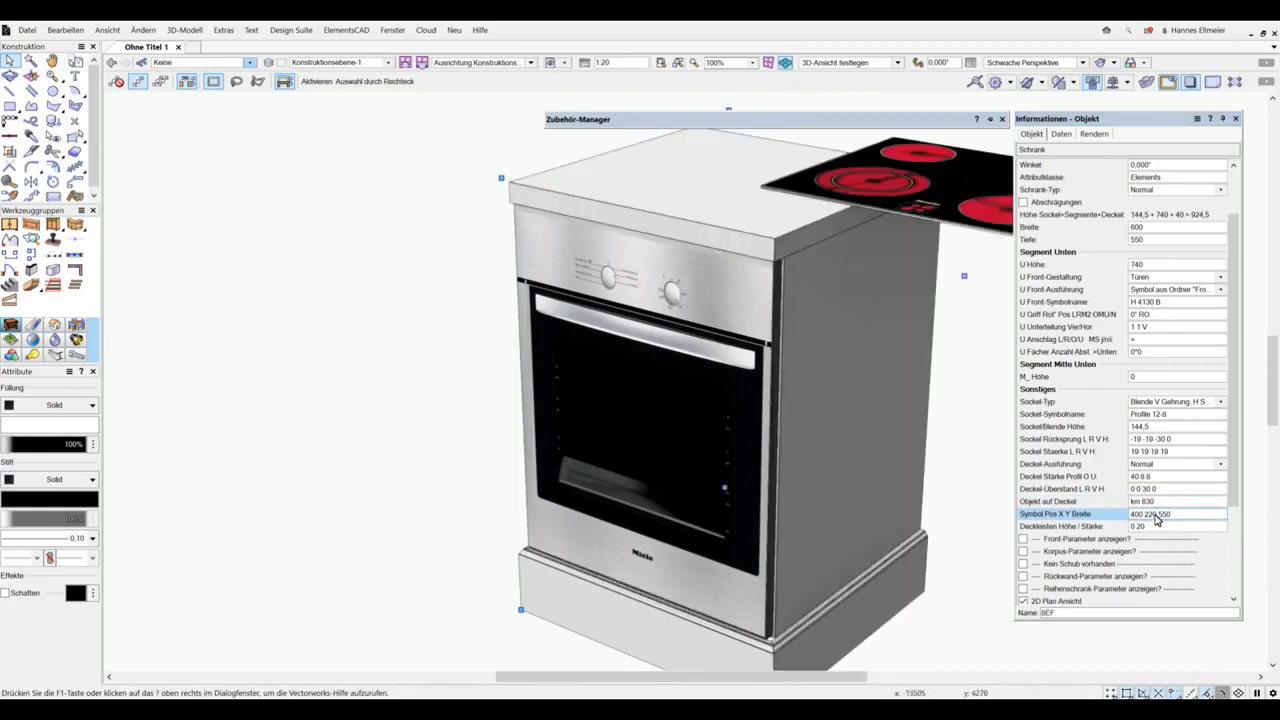
# Step: Position the hob symbol on the cabinet top at X 30 and Y 0
pyautogui.moveTo(1160, 518); pyautogui.dragTo(1095, 521)
pyautogui.write('0')
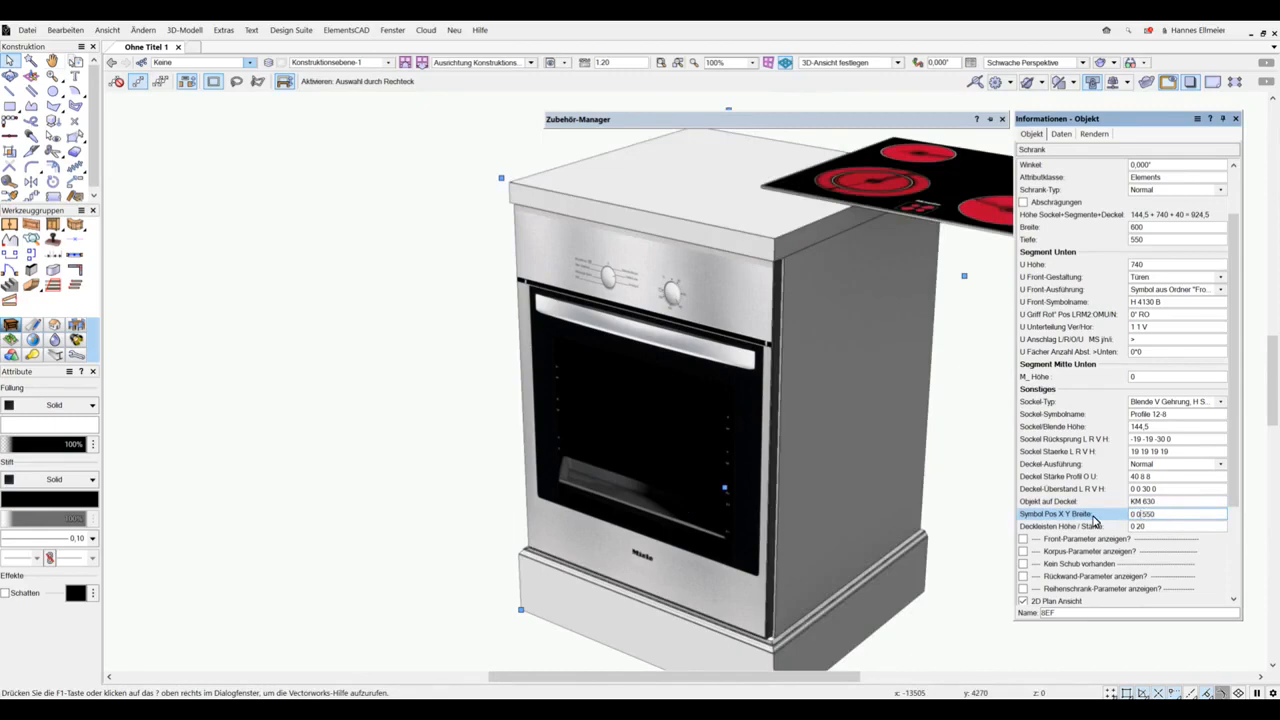
pyautogui.press('Return')
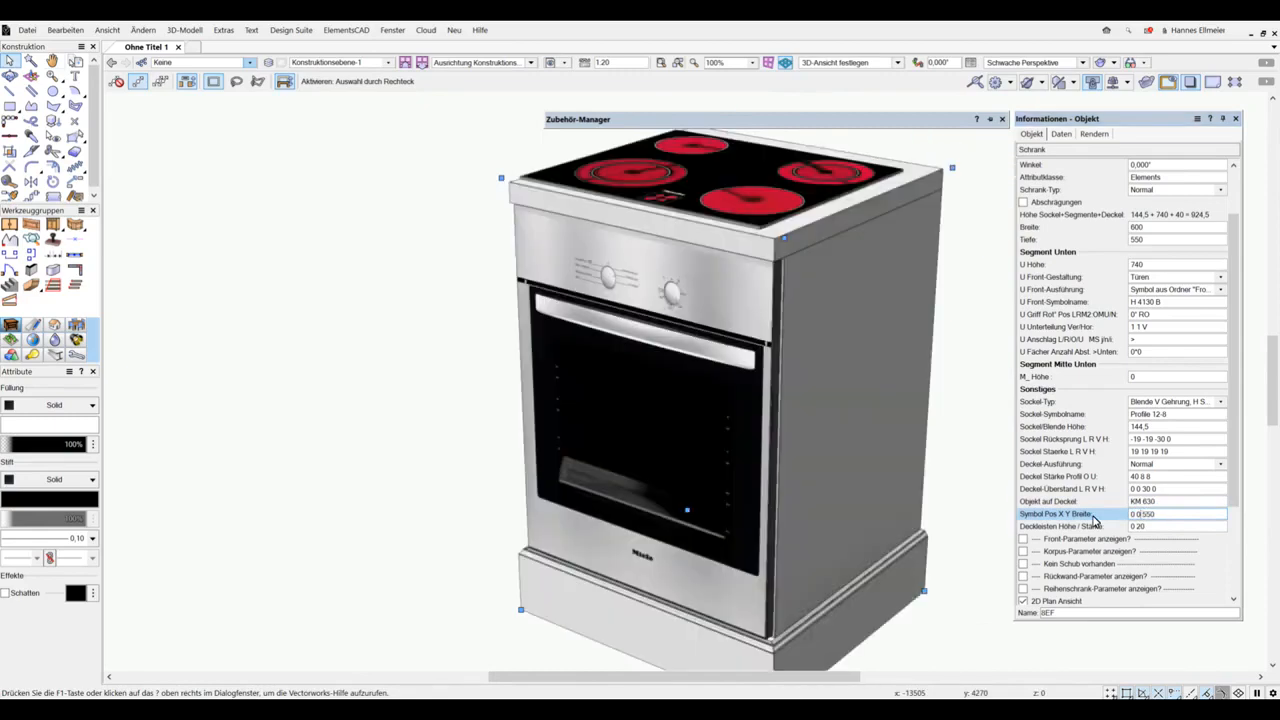
pyautogui.click(1145, 525)
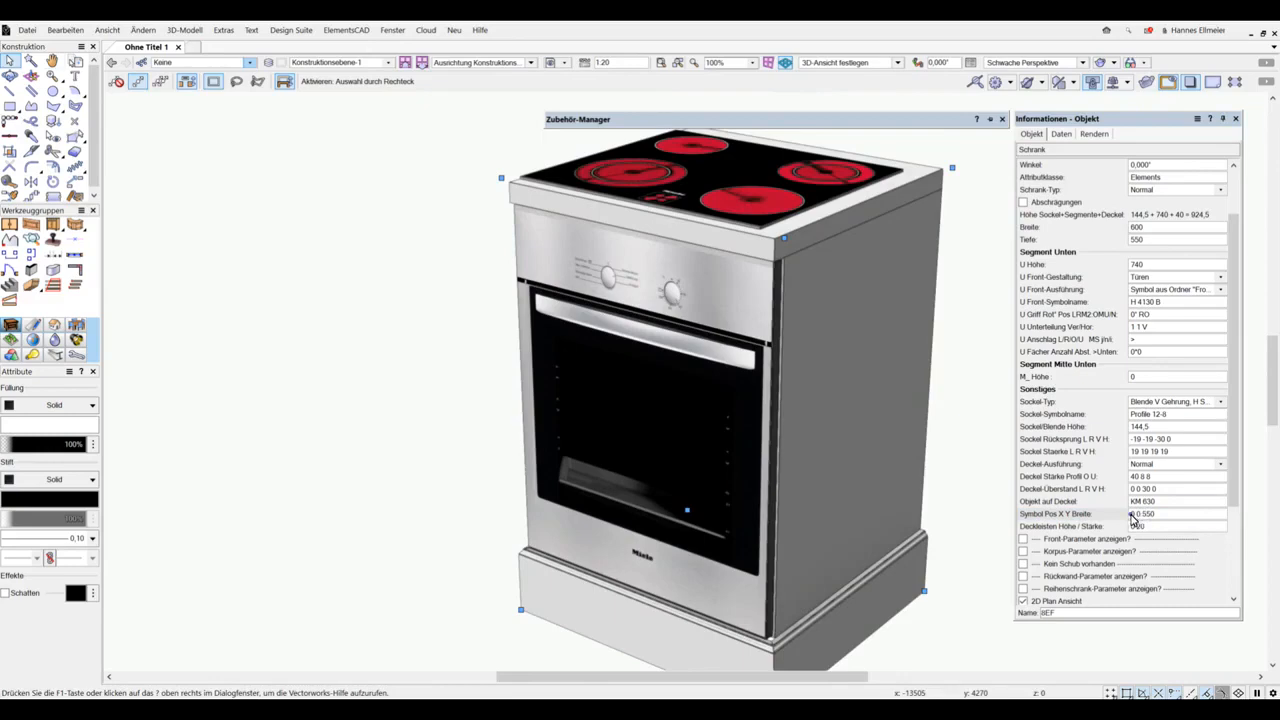
pyautogui.click(1132, 517)
pyautogui.write('3')
pyautogui.press('Return')
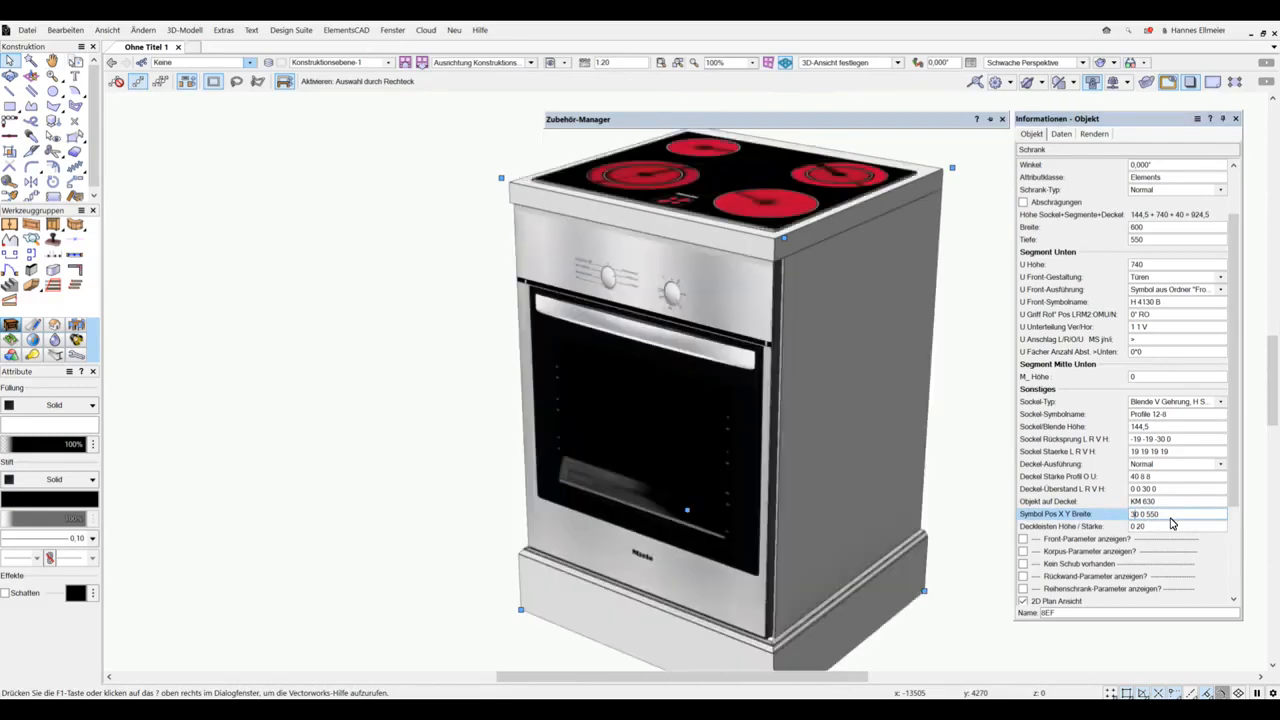
# Step: Change the Deckel-Ausführung to a symbol from the Anleimer folder and use Anleimer 74 from Anleimer 40/15mm as the top's edging
pyautogui.click(1172, 465)
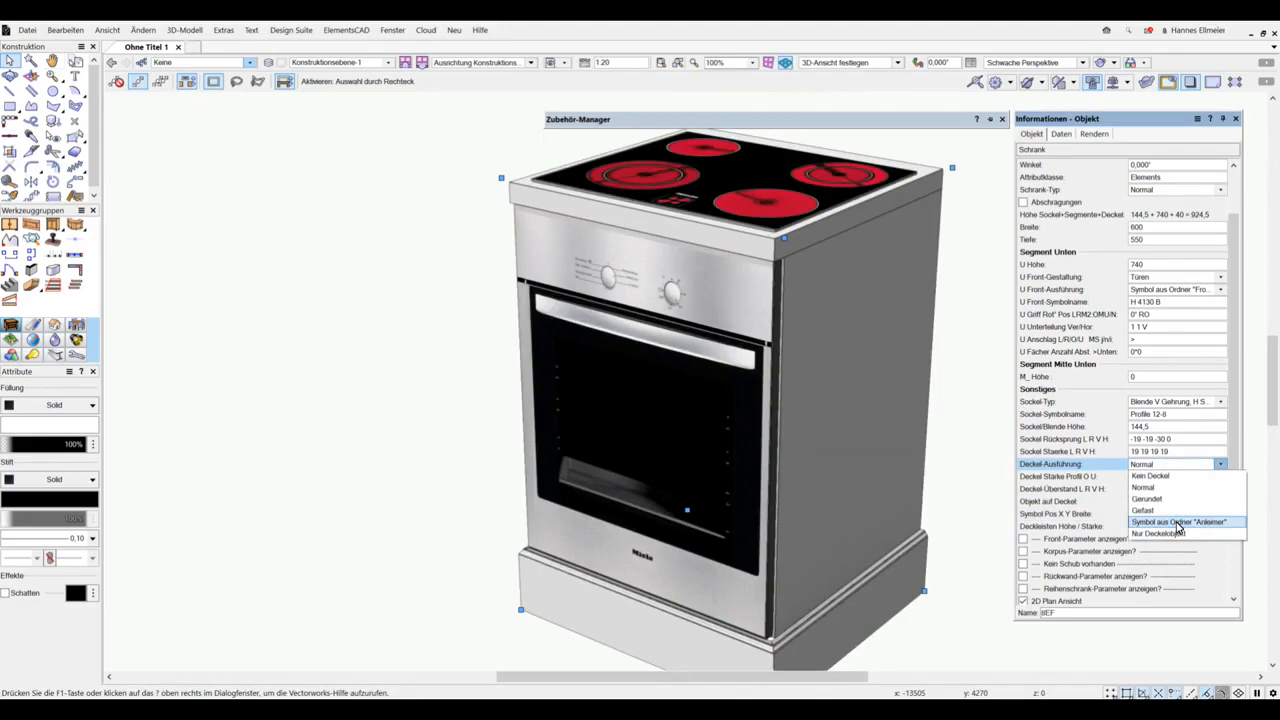
pyautogui.click(1180, 523)
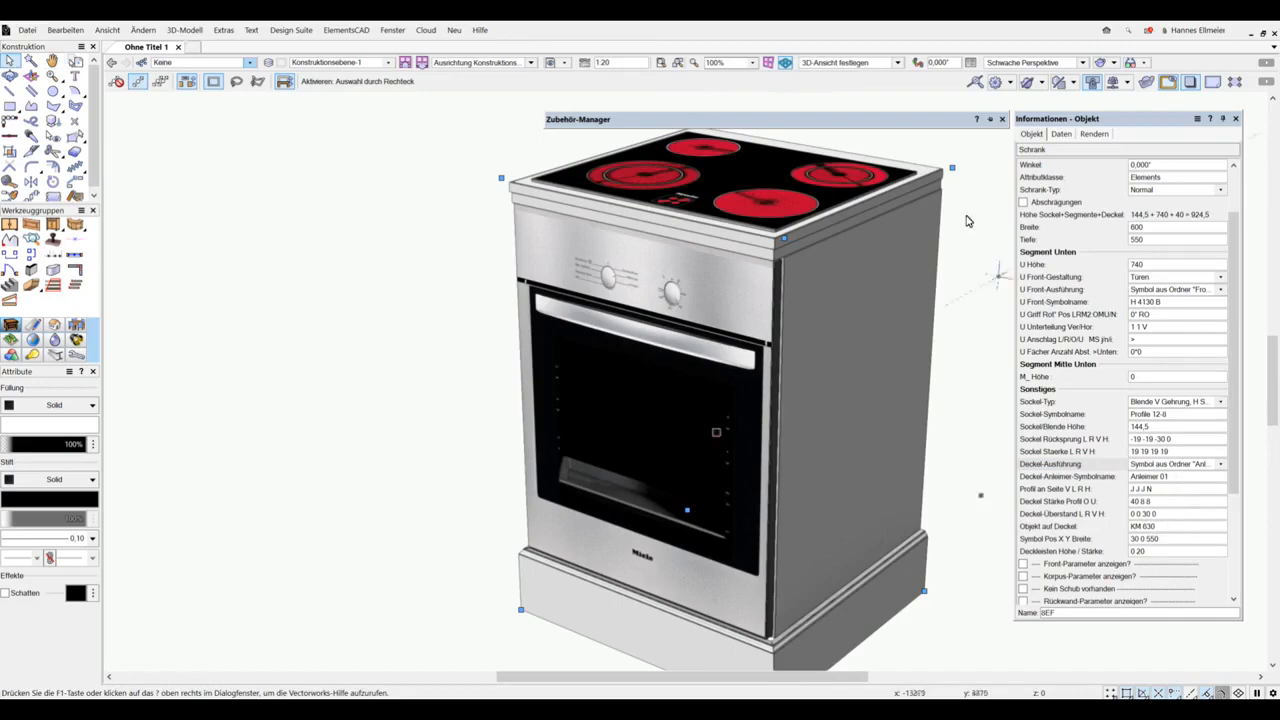
pyautogui.moveTo(925, 124)
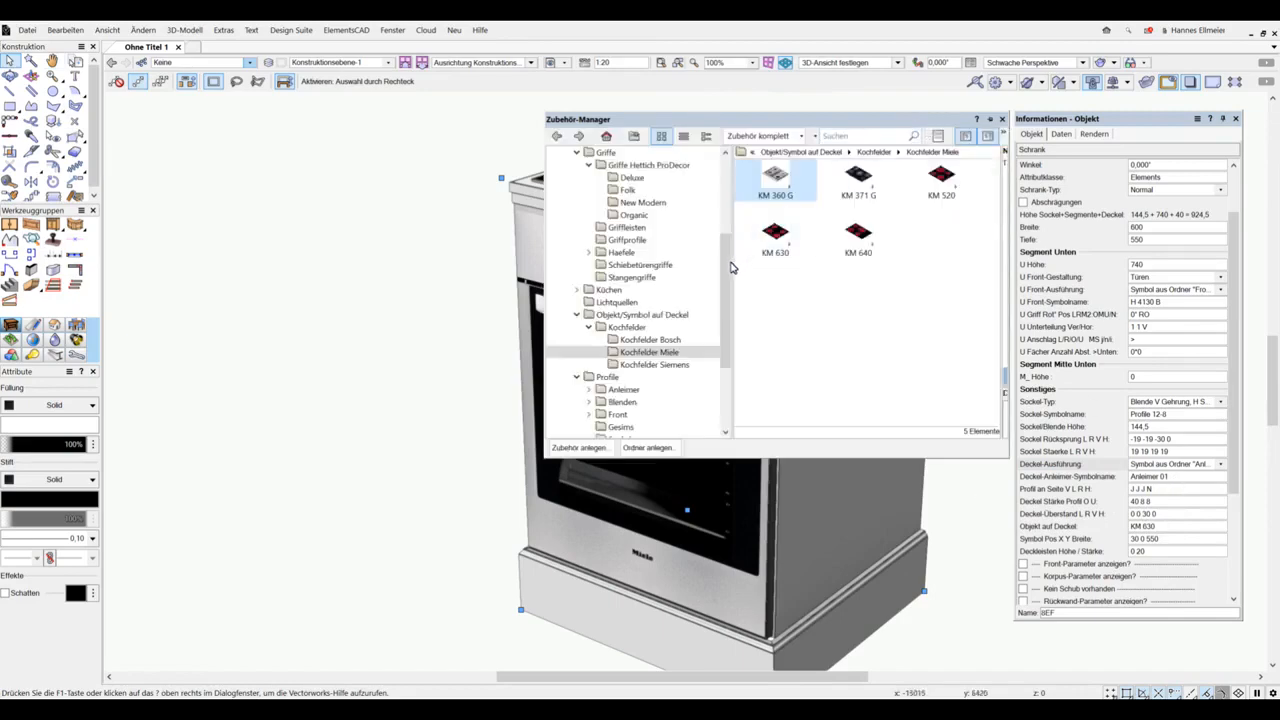
pyautogui.scroll(-2, 727, 291)
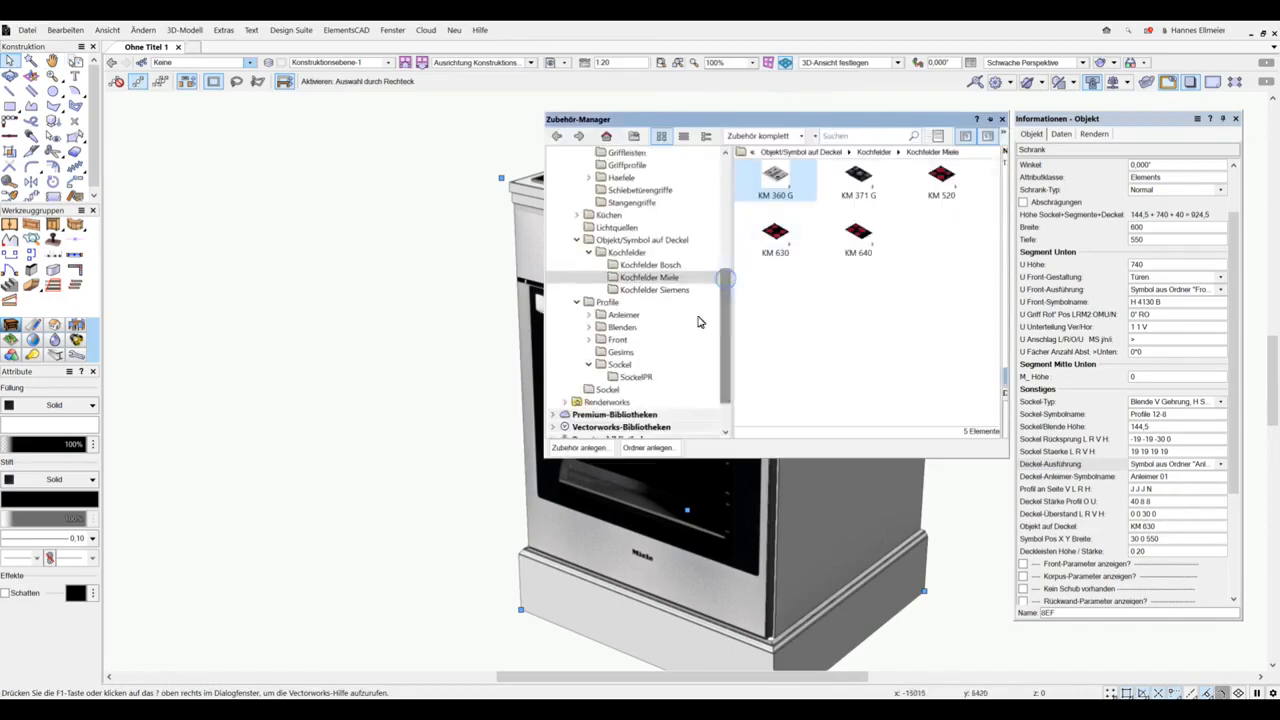
pyautogui.click(588, 314)
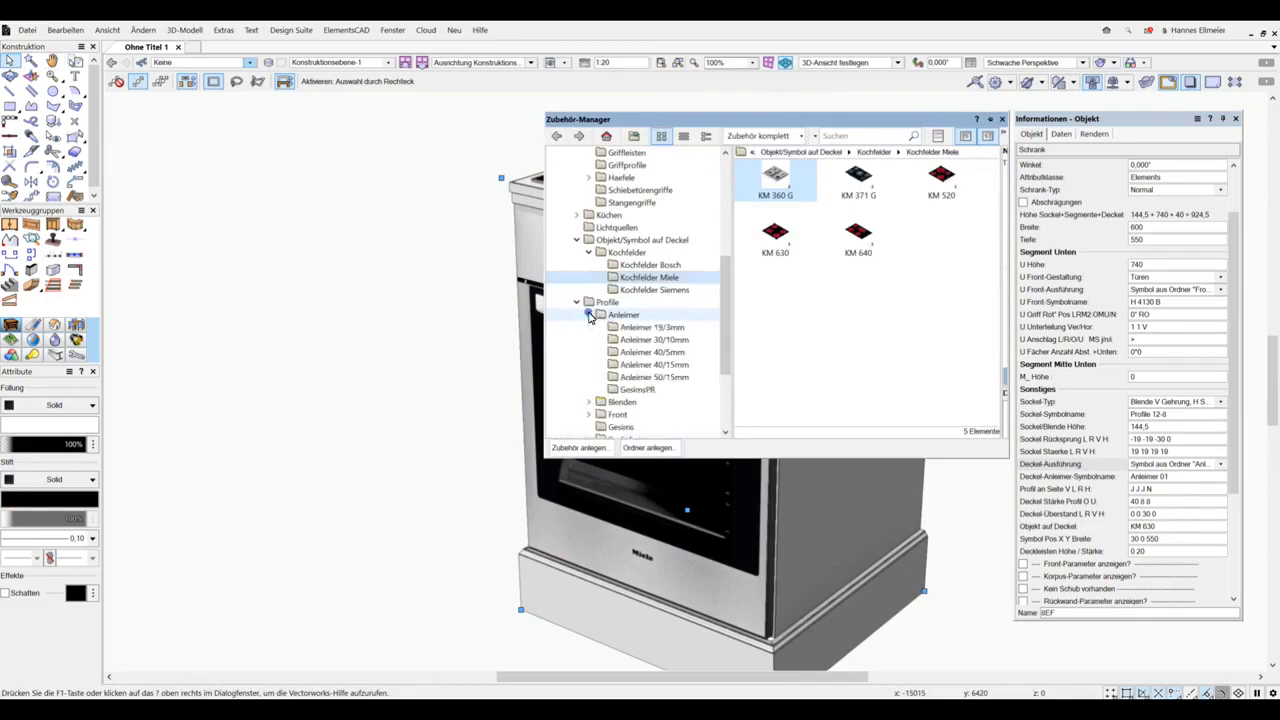
pyautogui.click(640, 365)
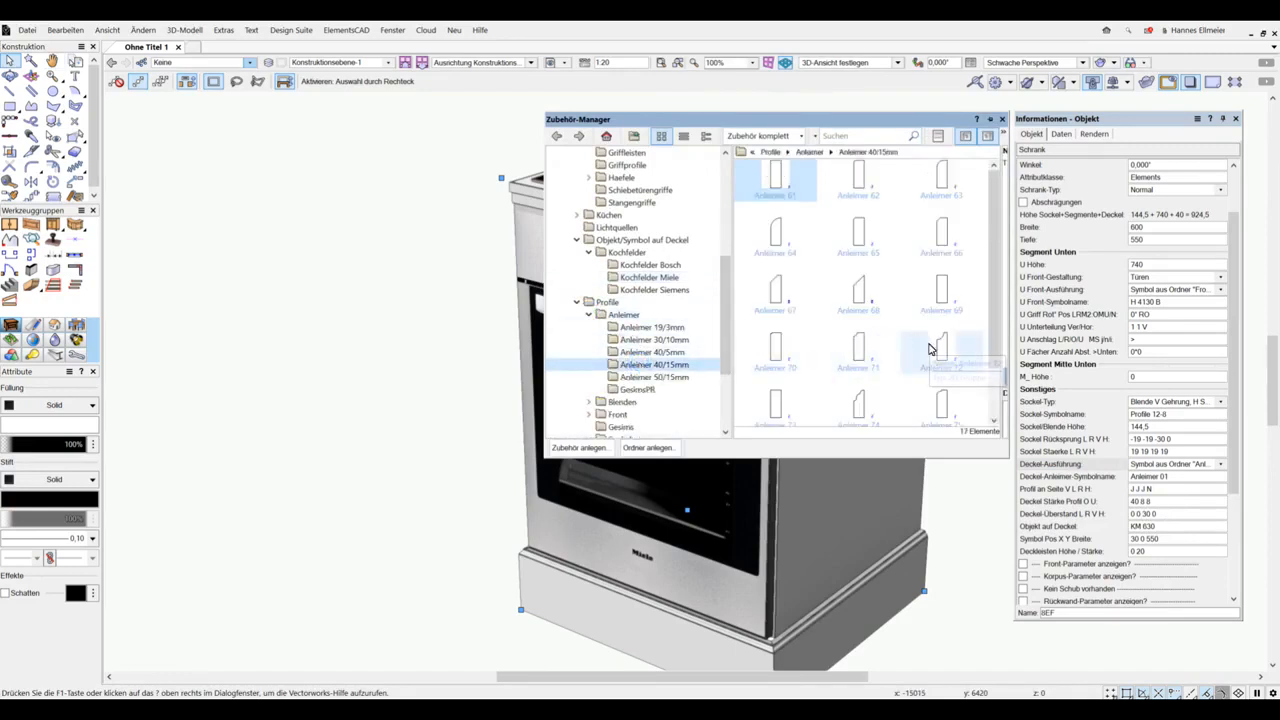
pyautogui.scroll(-1, 929, 346)
pyautogui.click(866, 345)
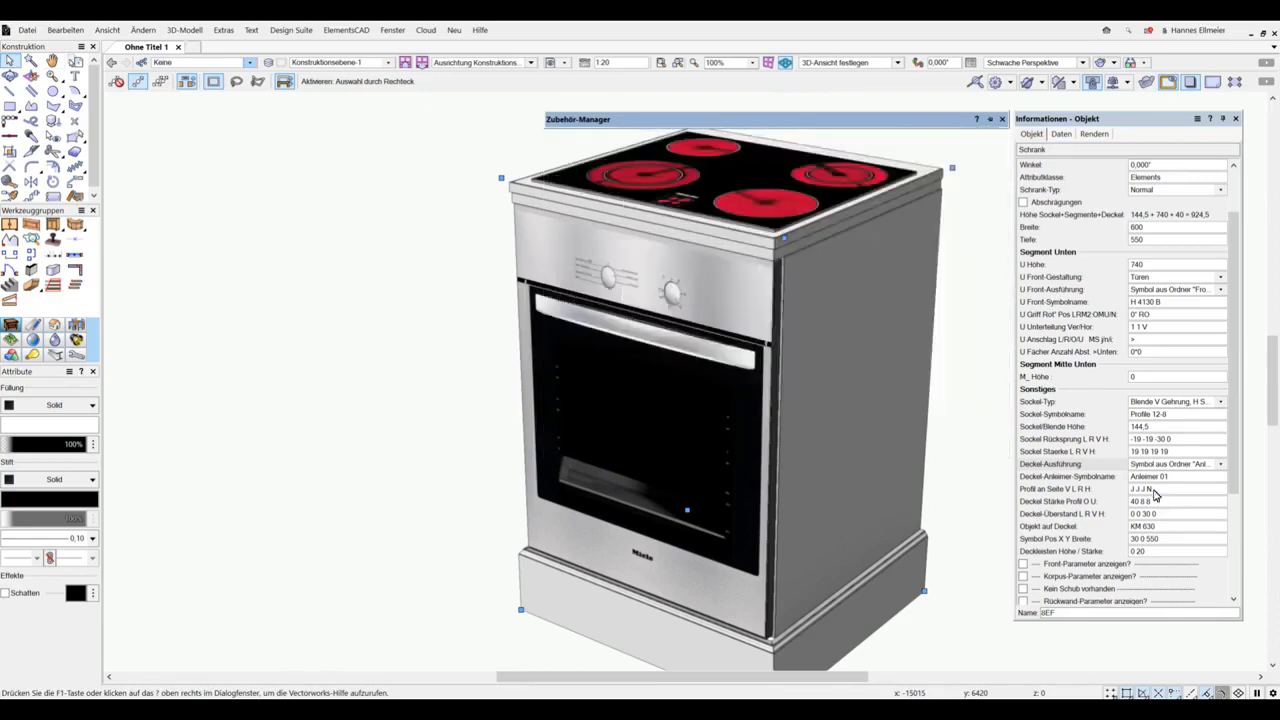
pyautogui.doubleClick(1162, 479)
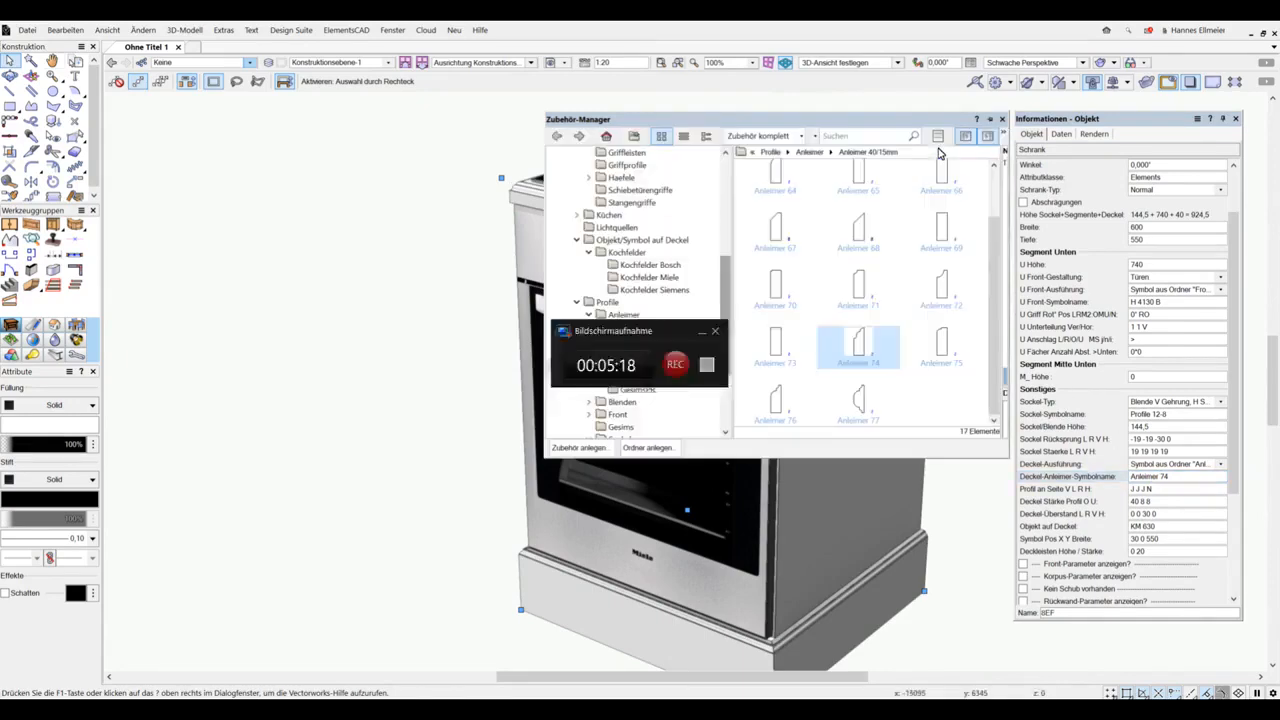
# Step: Set the lower segment's front to the frame design with upright members running through and the Deckel-Ausführung to Kein Deckel
pyautogui.click(1155, 289)
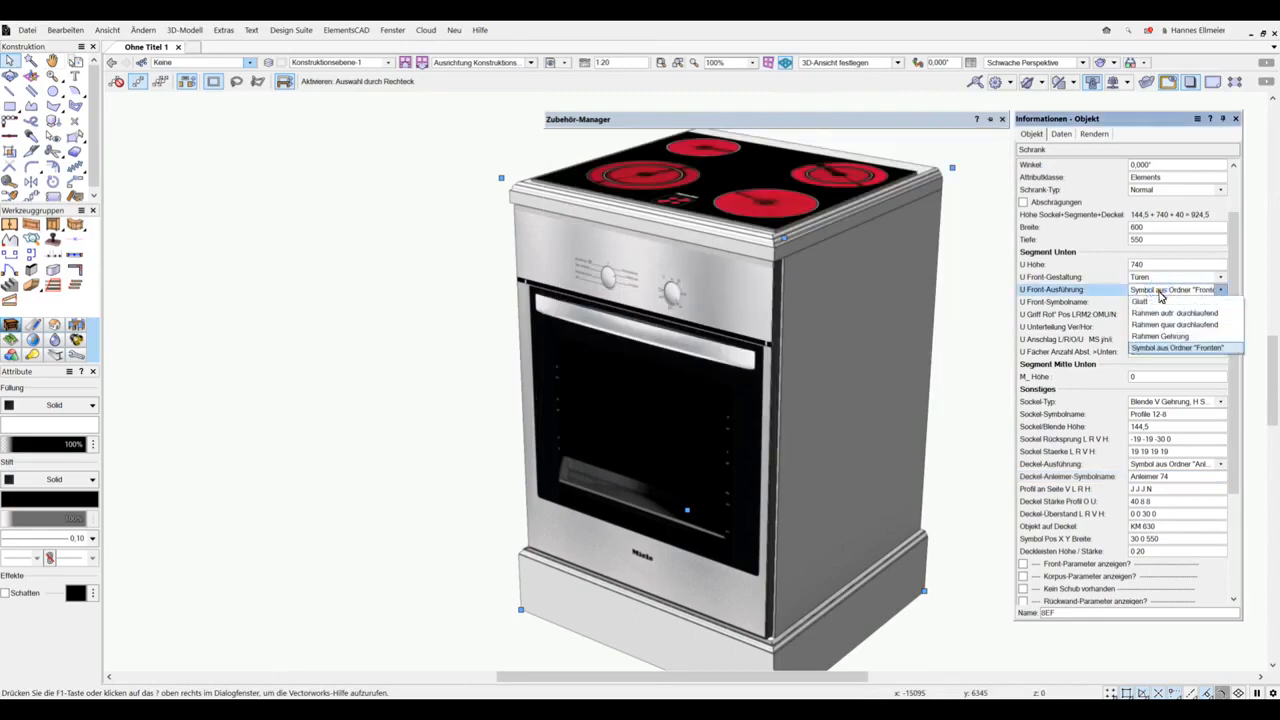
pyautogui.click(1153, 313)
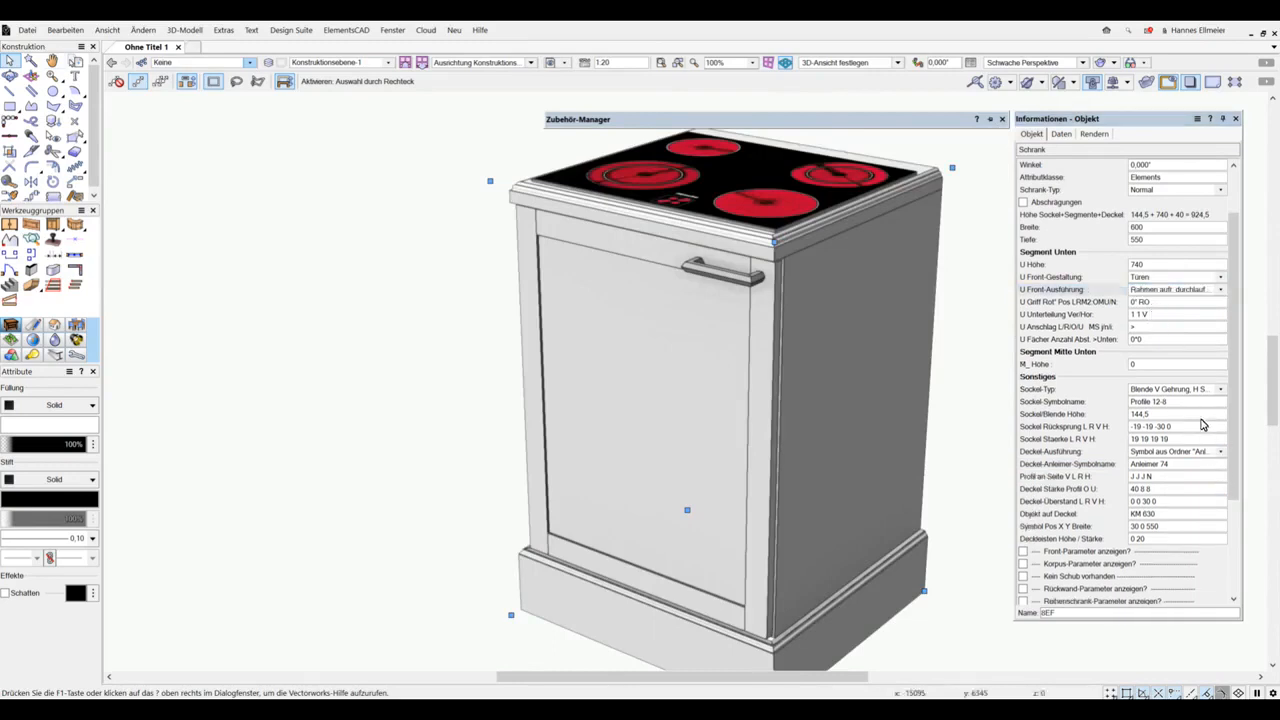
pyautogui.click(1185, 453)
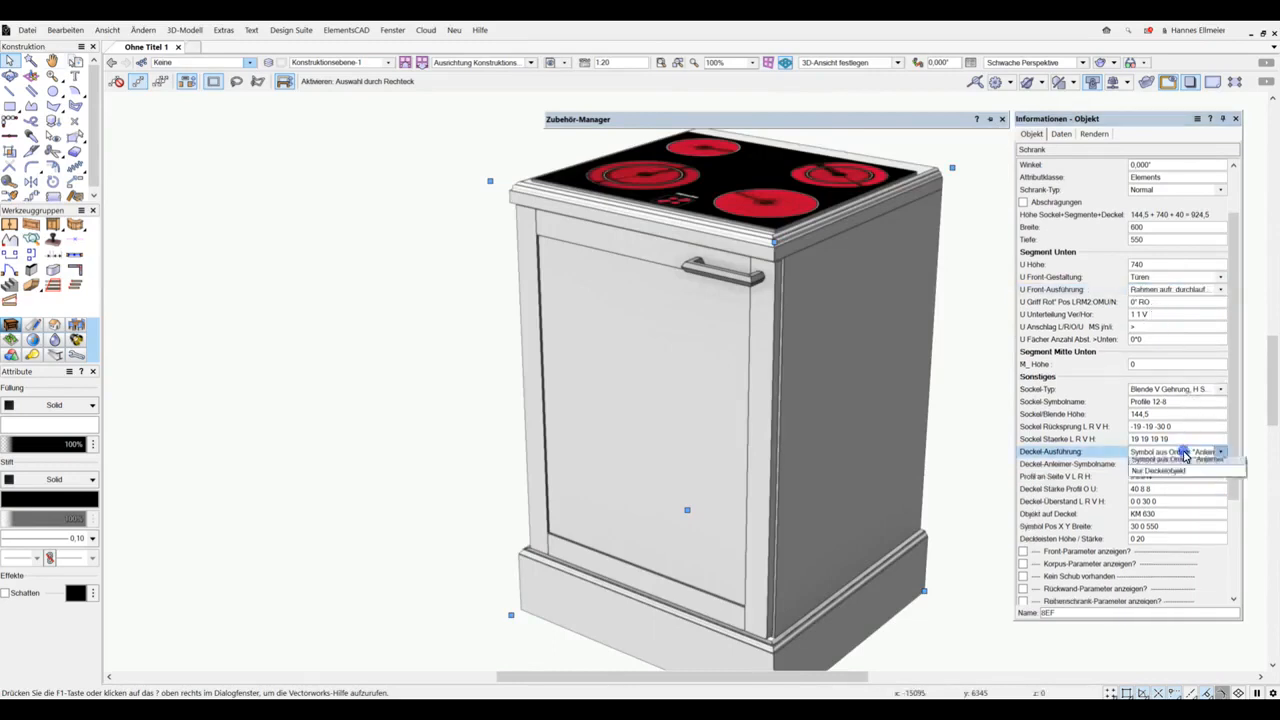
pyautogui.click(1161, 465)
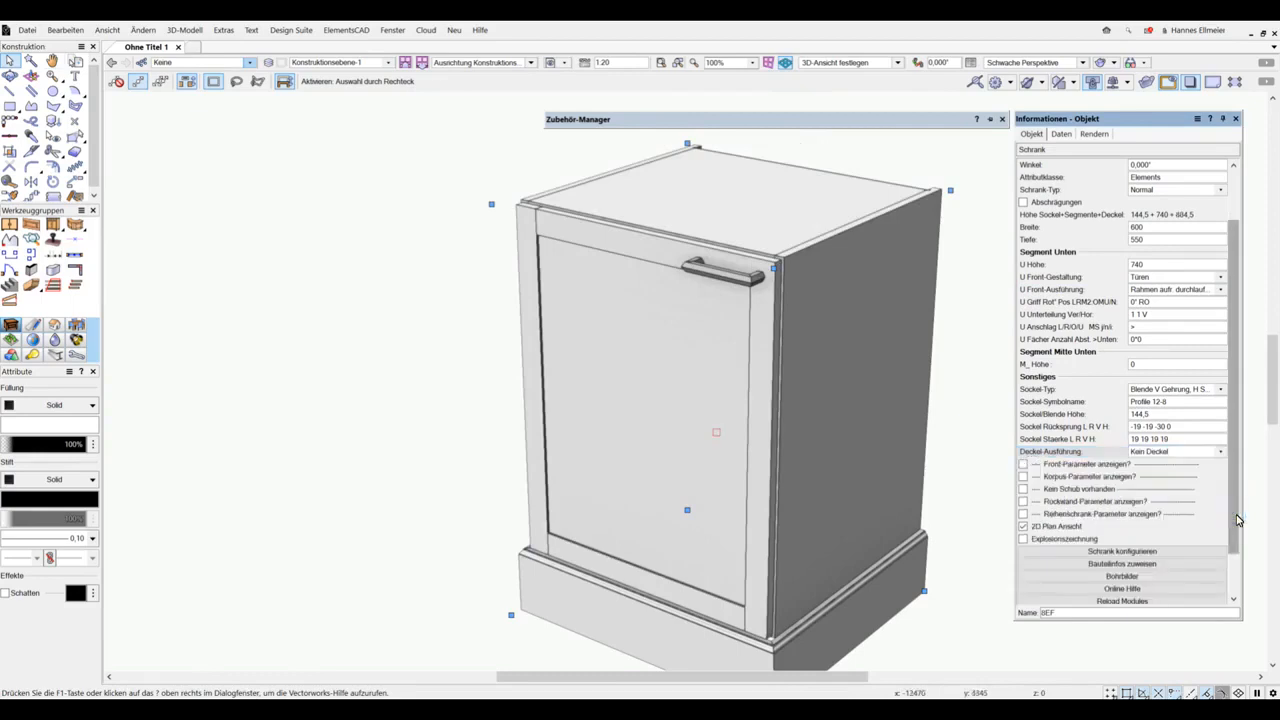
# Step: Open the cabinet configuration and assign the symbol Profile 12/22 as the outer front profile
pyautogui.click(1138, 552)
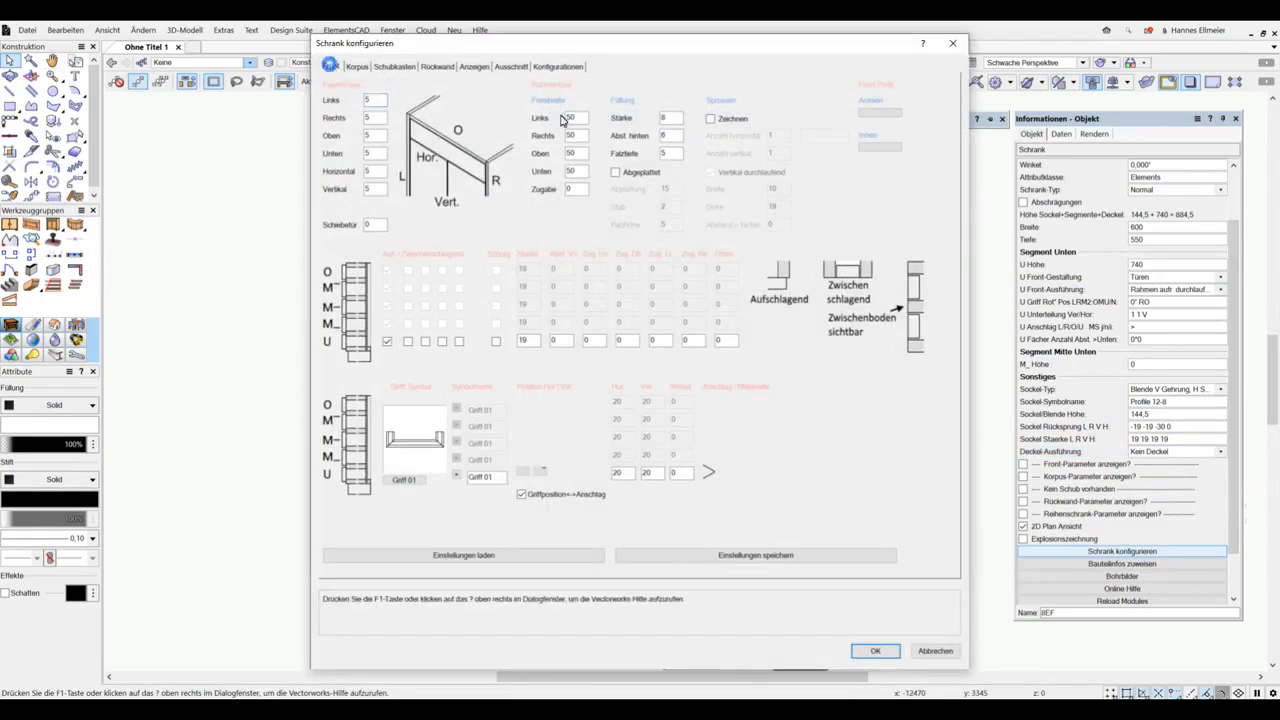
pyautogui.click(880, 113)
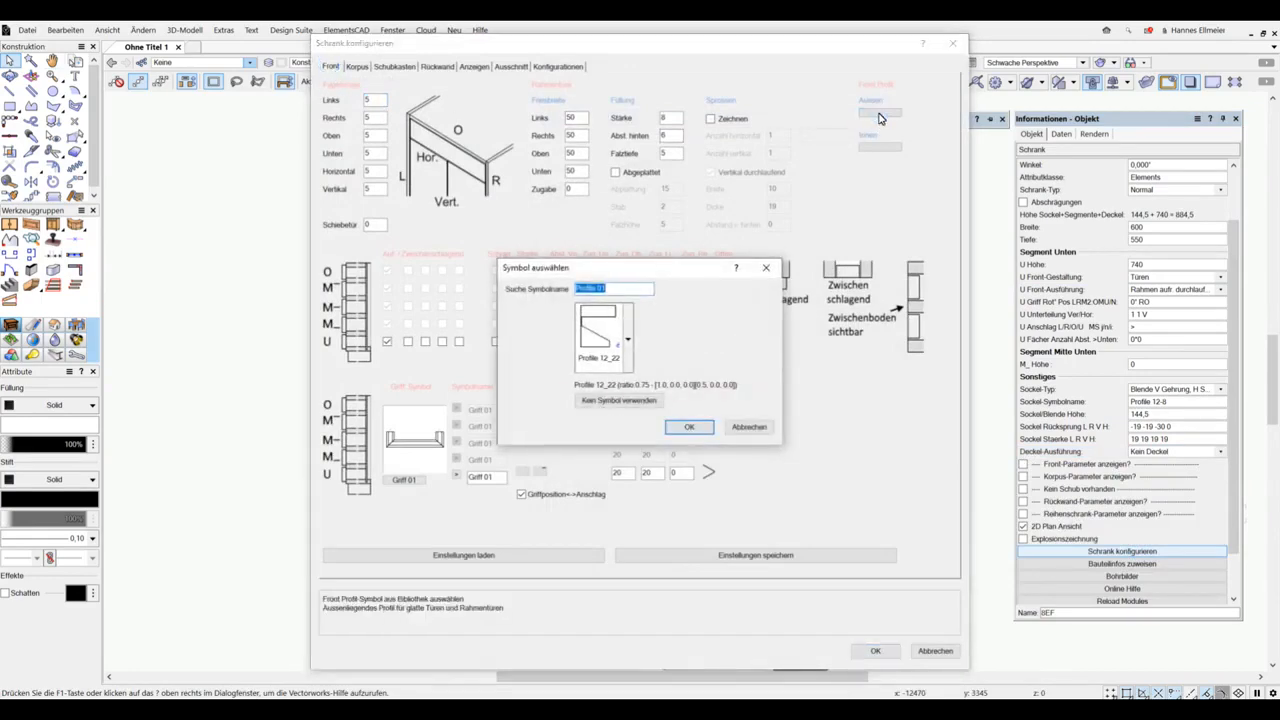
pyautogui.click(628, 337)
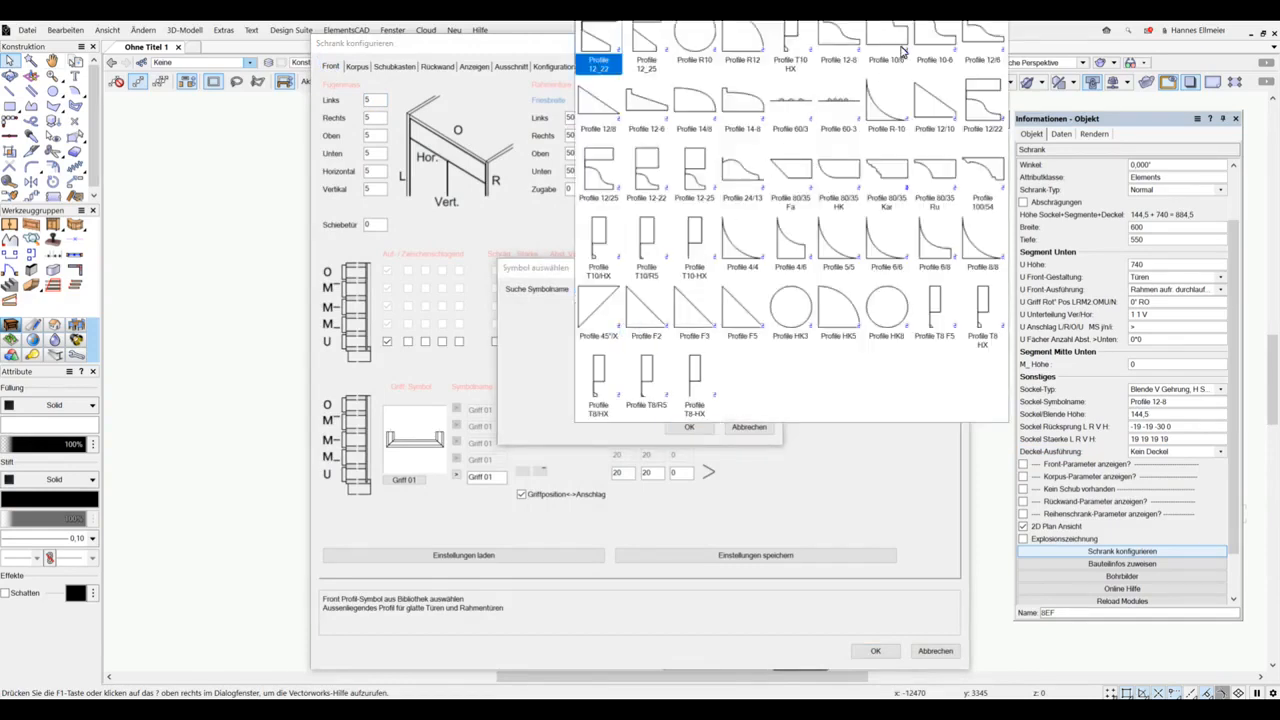
pyautogui.click(988, 105)
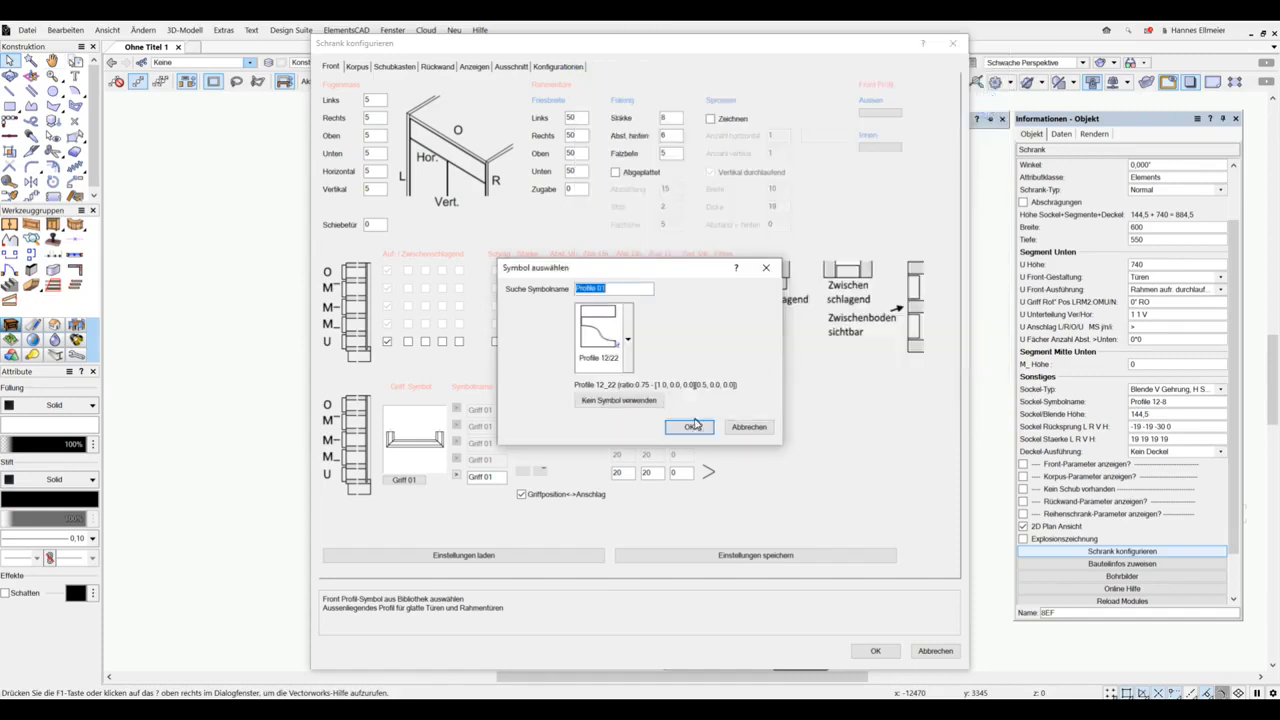
pyautogui.click(689, 427)
# Step: Set the lower segment's front thickness to 22 and assign Profile 12/22 as the inner front profile
pyautogui.click(527, 340)
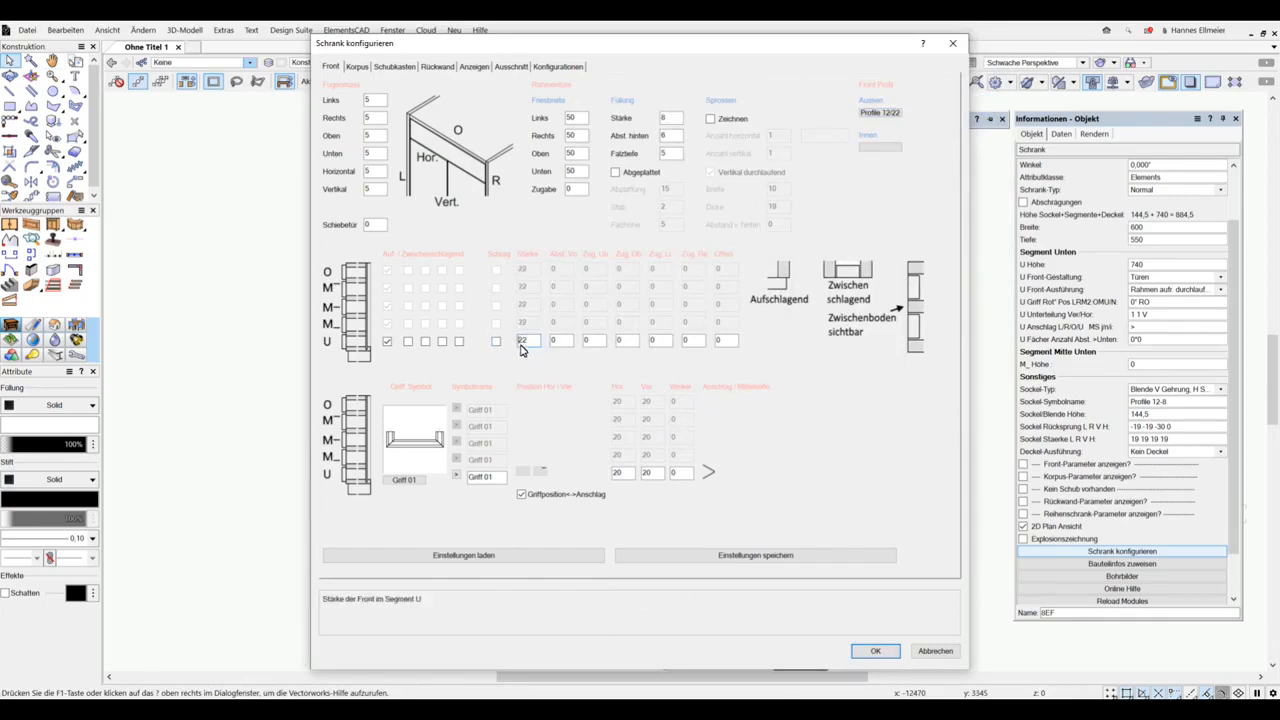
pyautogui.click(880, 147)
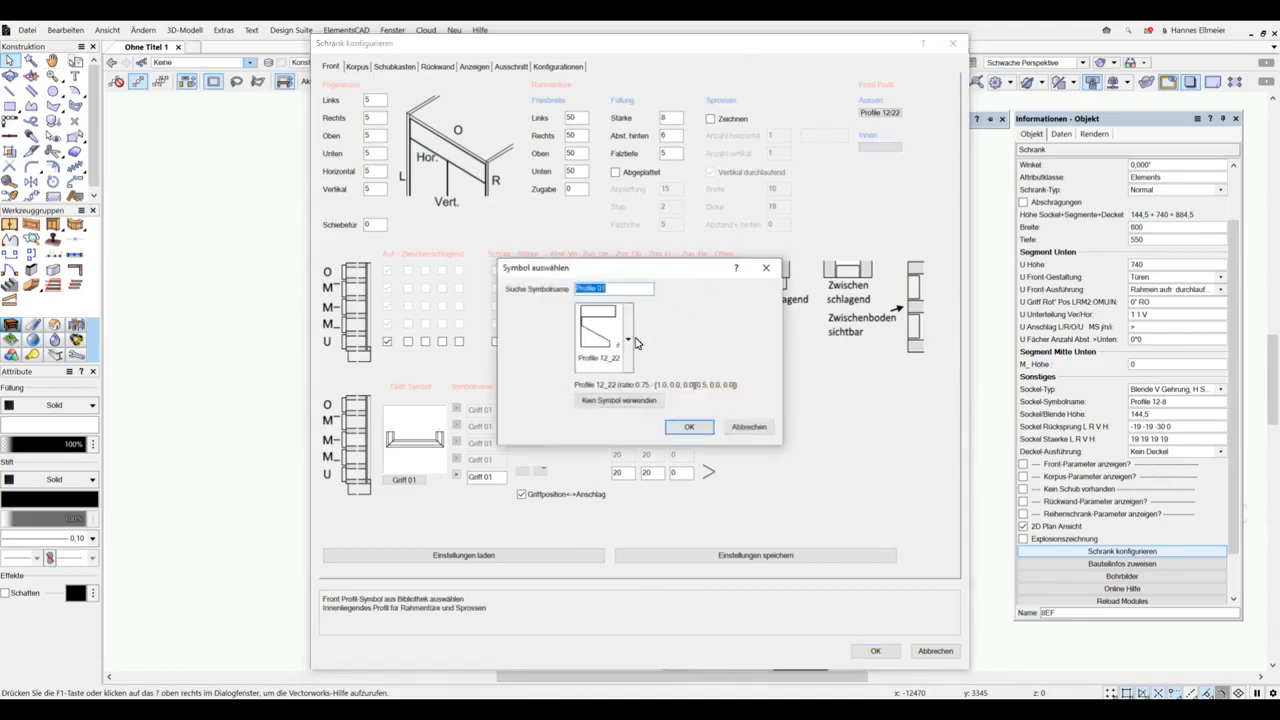
pyautogui.click(630, 343)
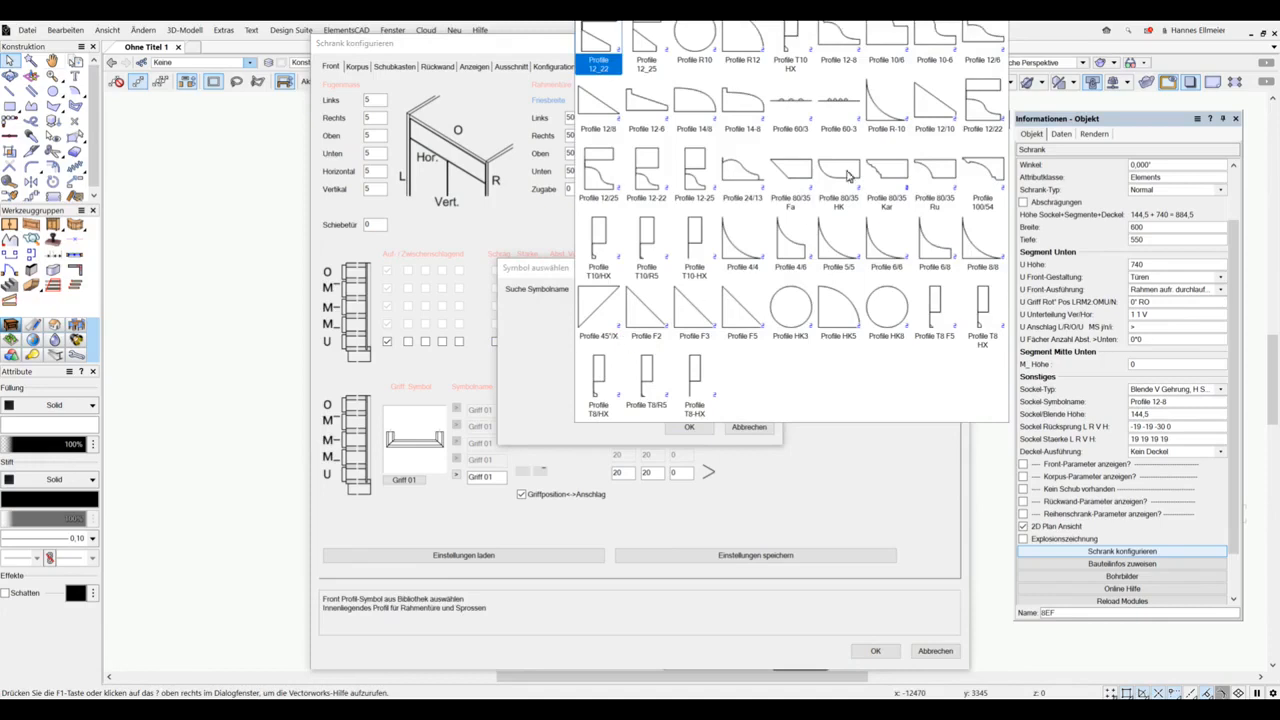
pyautogui.click(990, 111)
pyautogui.click(689, 427)
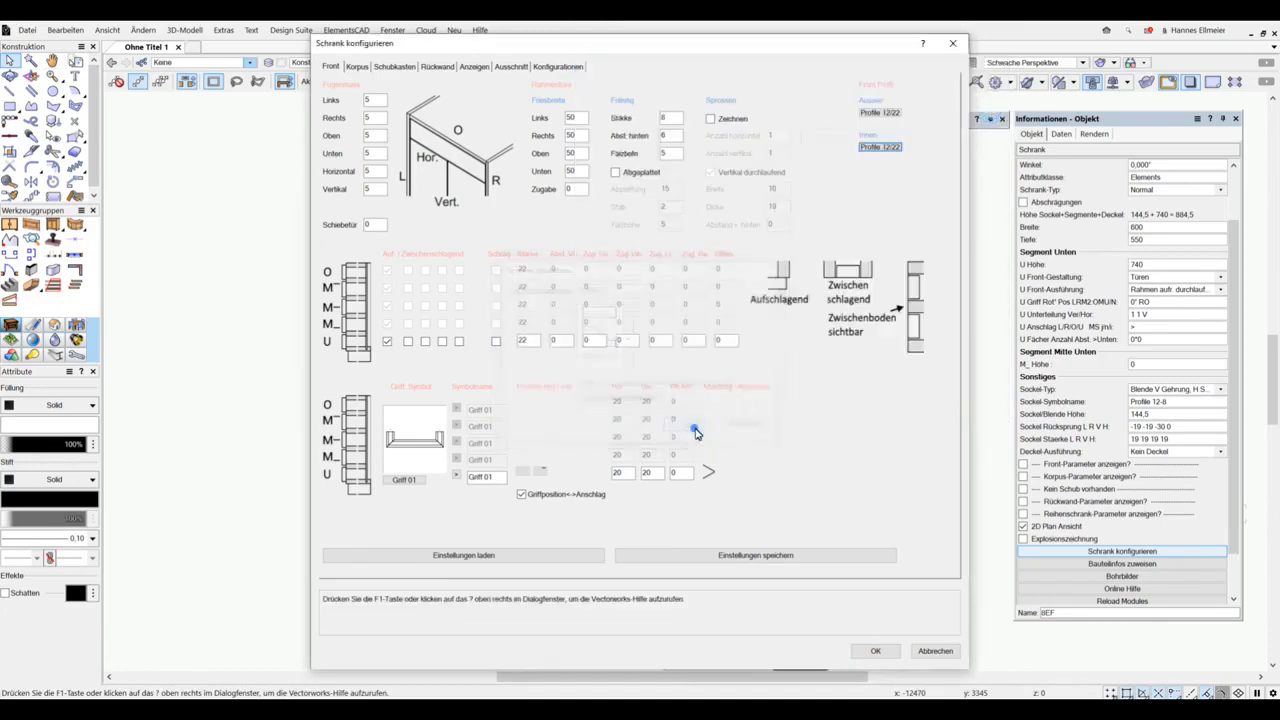
# Step: Change the outer front profile to Profile 4/4, apply the cabinet configuration and inspect the door frame's edge profiles up close
pyautogui.click(887, 113)
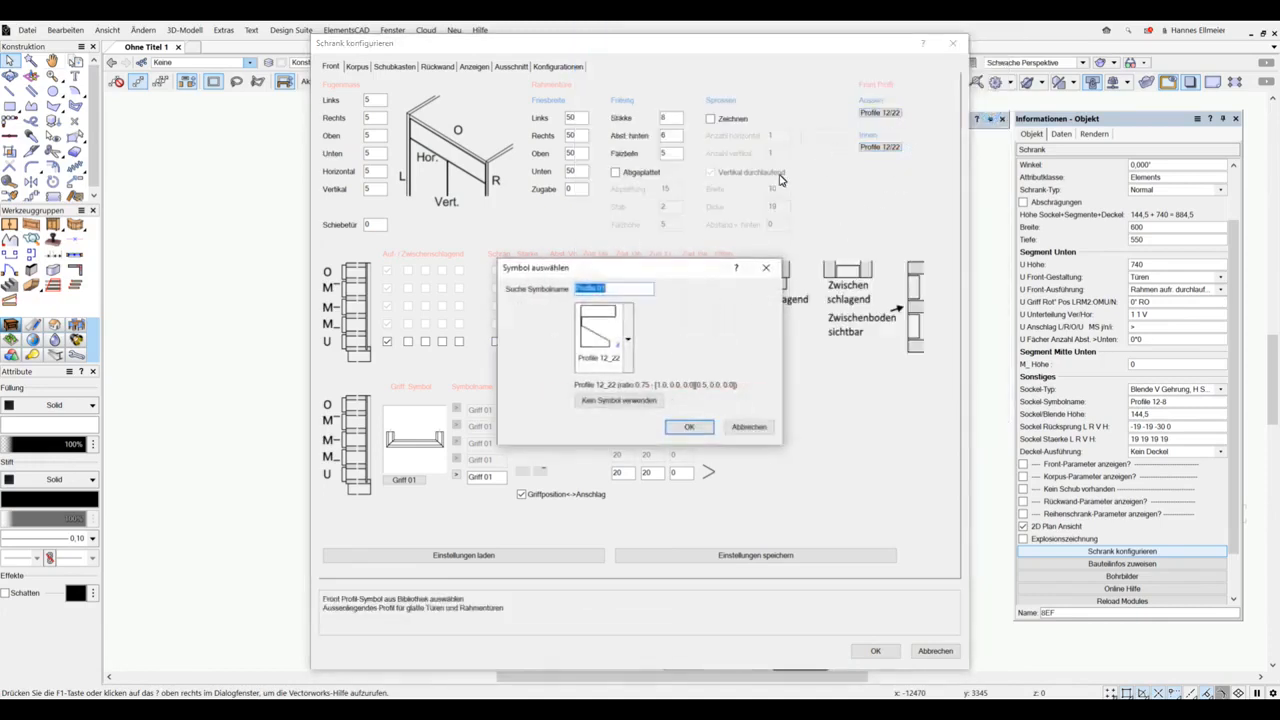
pyautogui.click(629, 335)
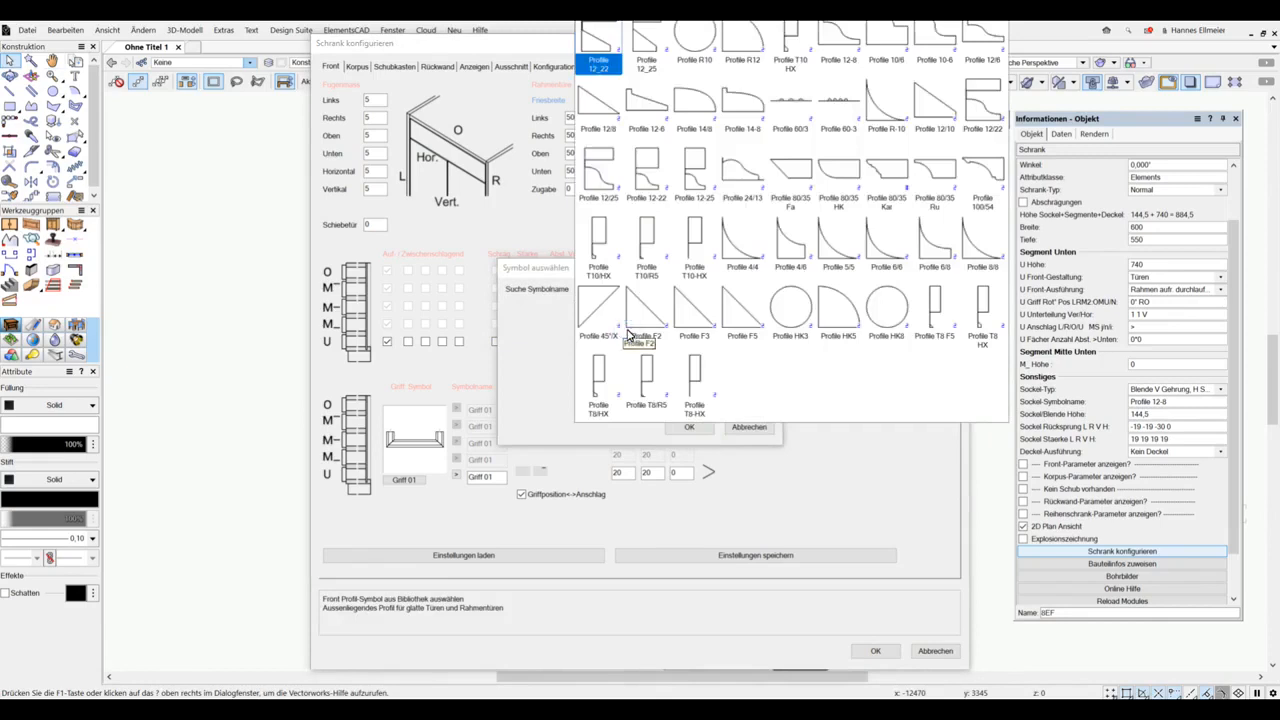
pyautogui.click(629, 335)
pyautogui.click(587, 320)
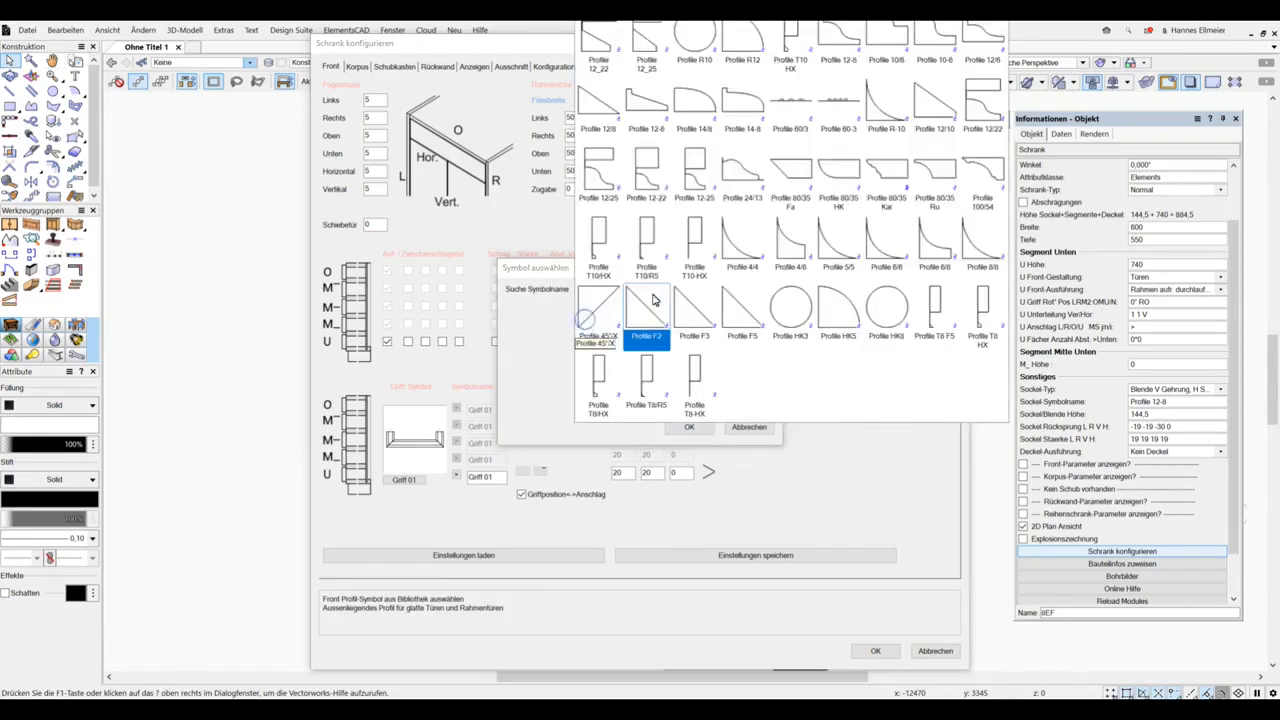
pyautogui.click(738, 252)
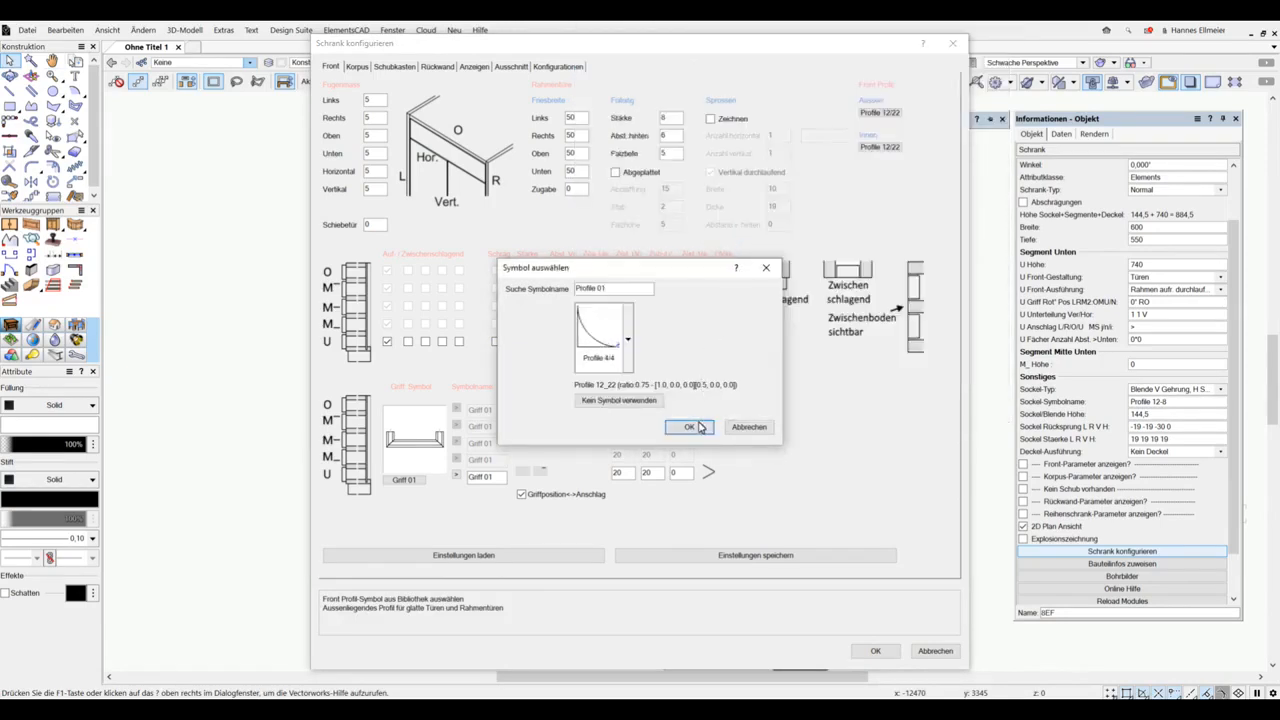
pyautogui.click(694, 427)
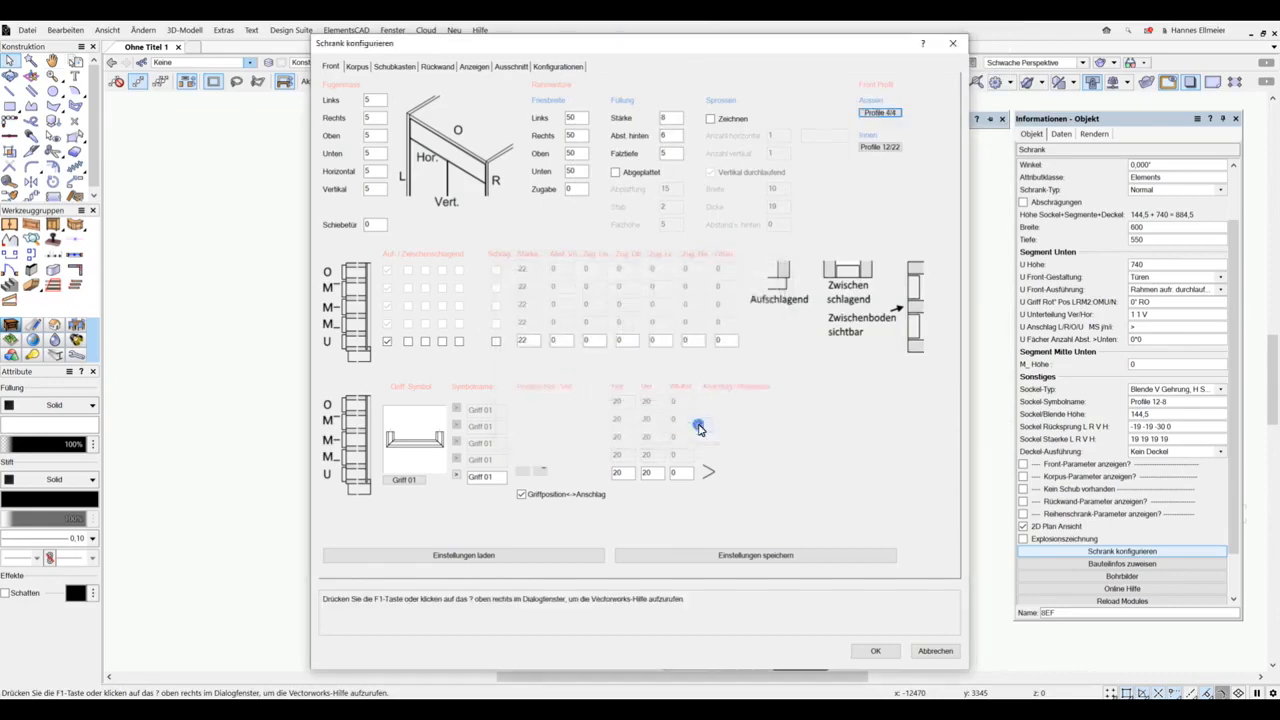
pyautogui.click(890, 652)
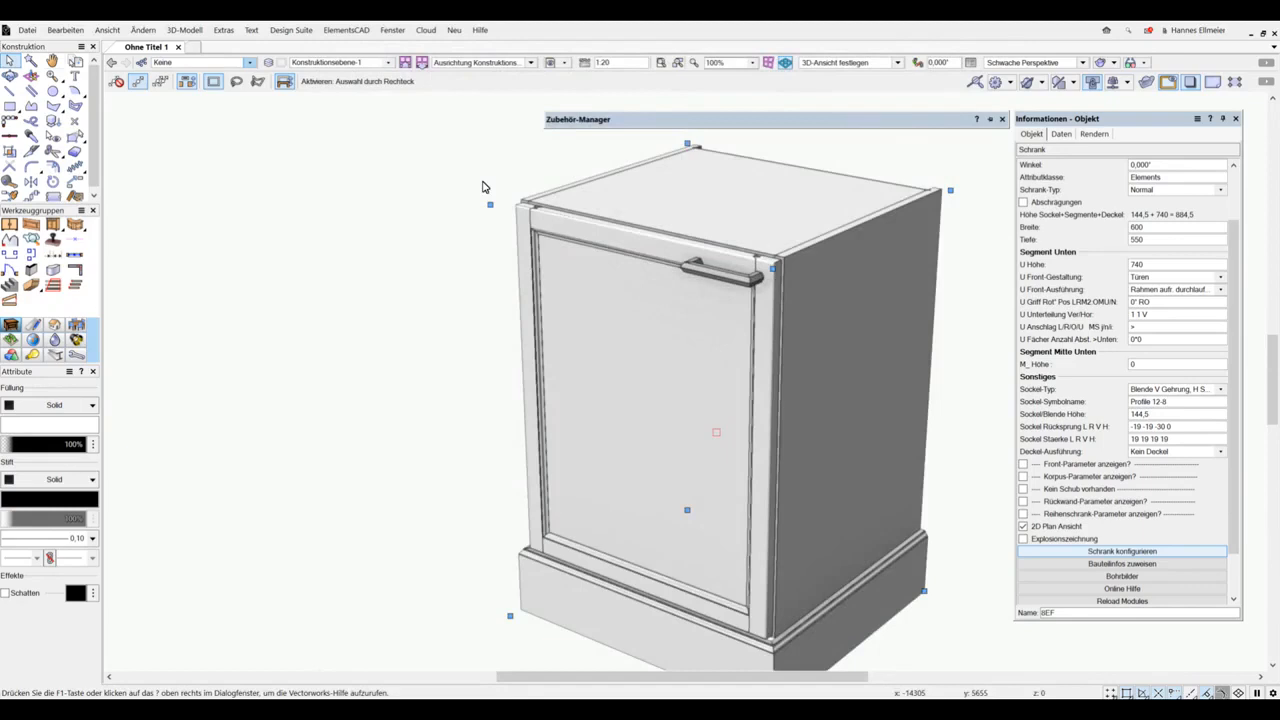
pyautogui.scroll(5, 483, 190)
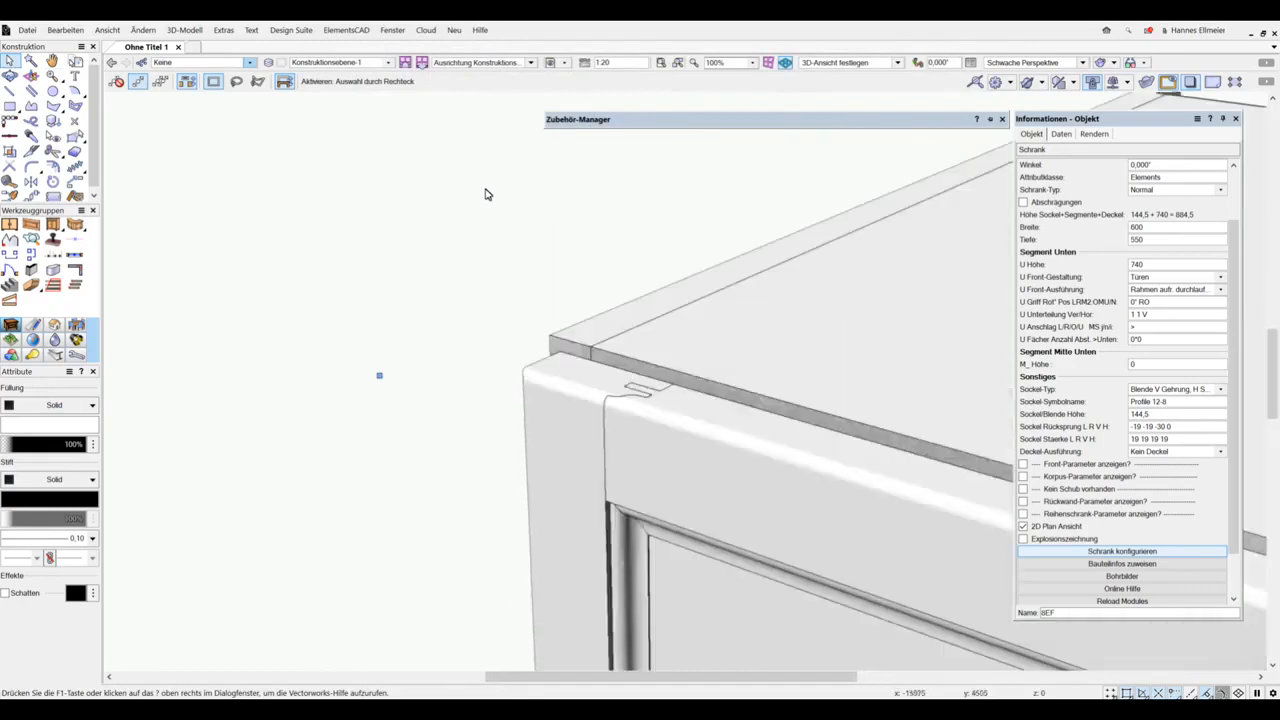
pyautogui.scroll(-5, 485, 193)
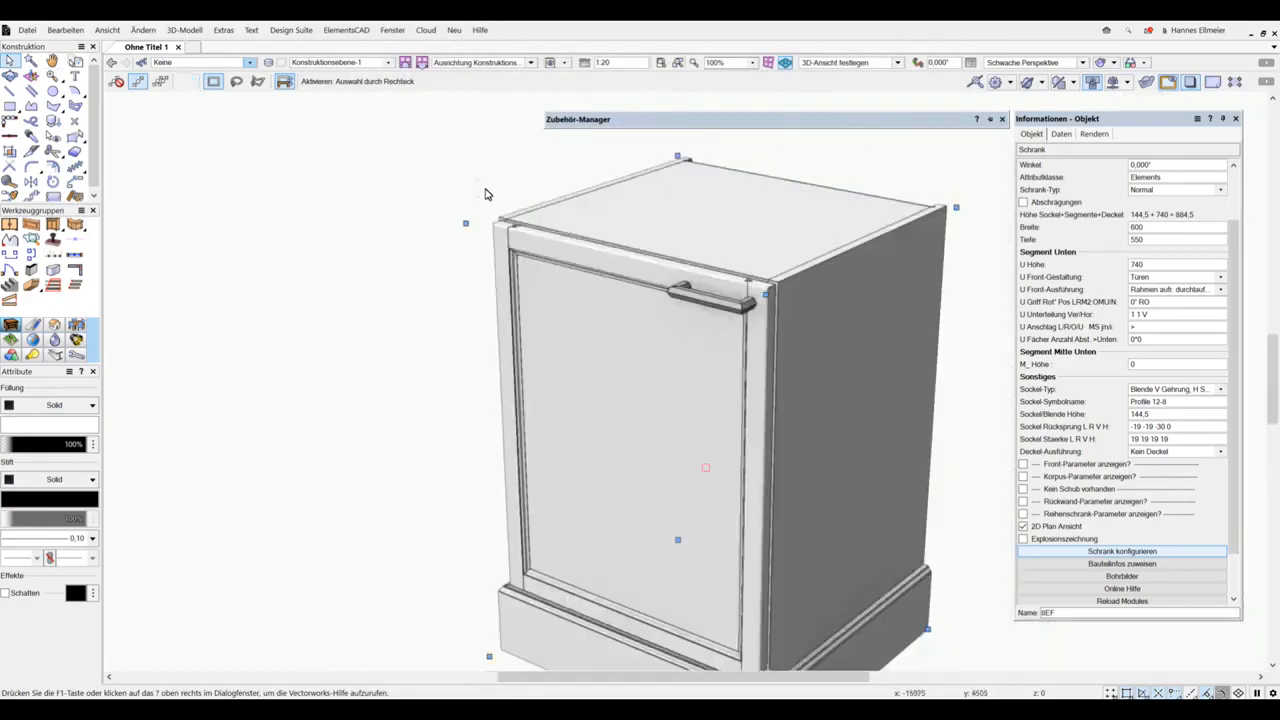